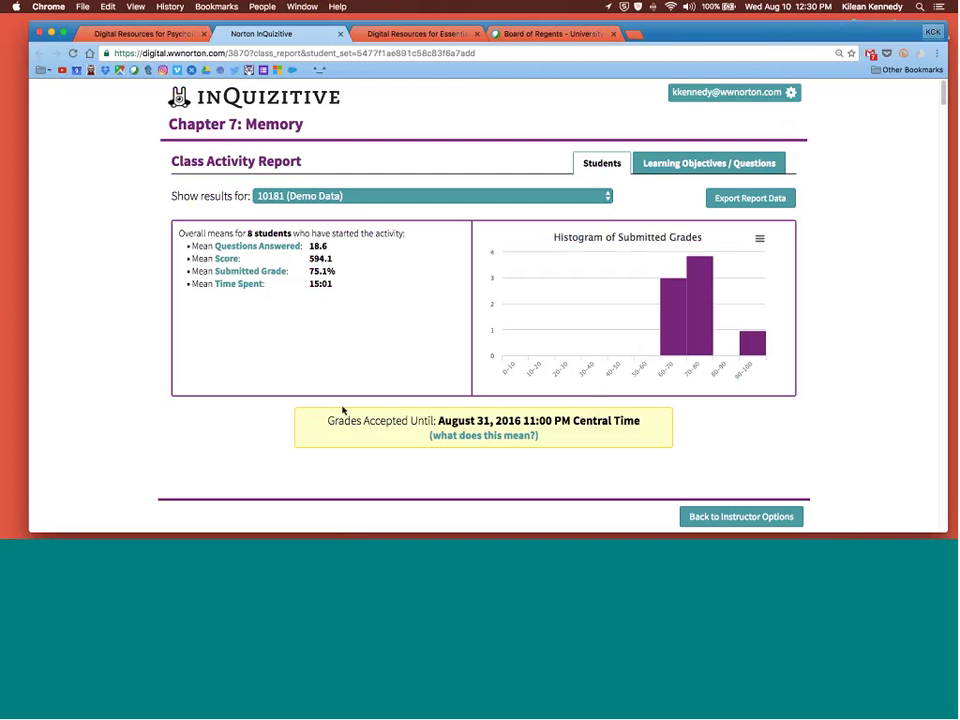
- Show the Chapter 7: Memory class activity report by learning objectives and questions, and review its means and question table
scroll(435, 340, down, 1)
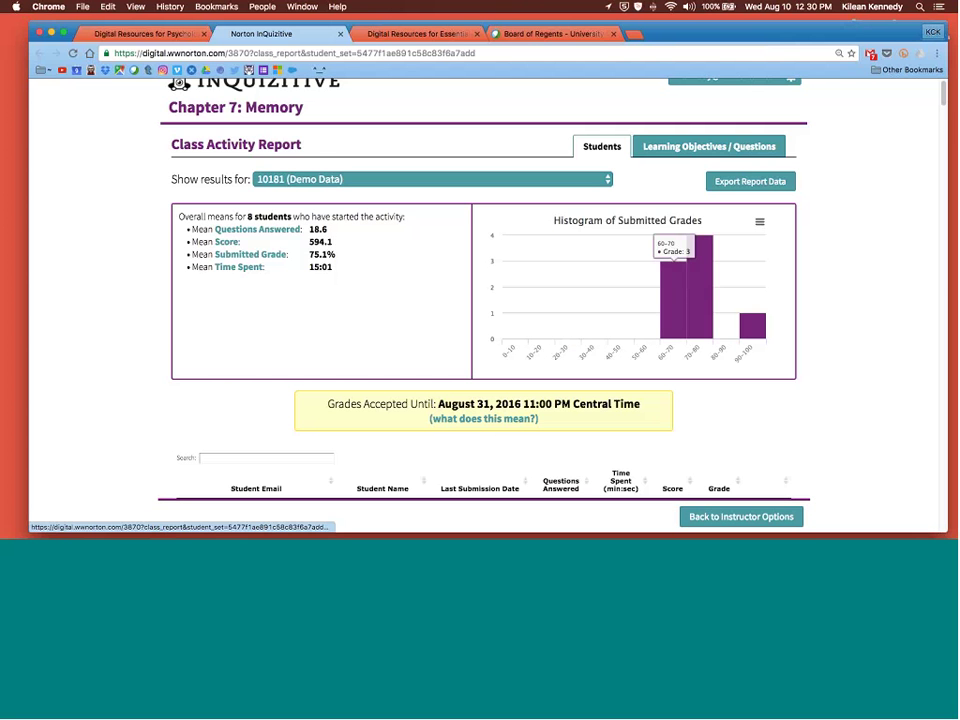
click(709, 146)
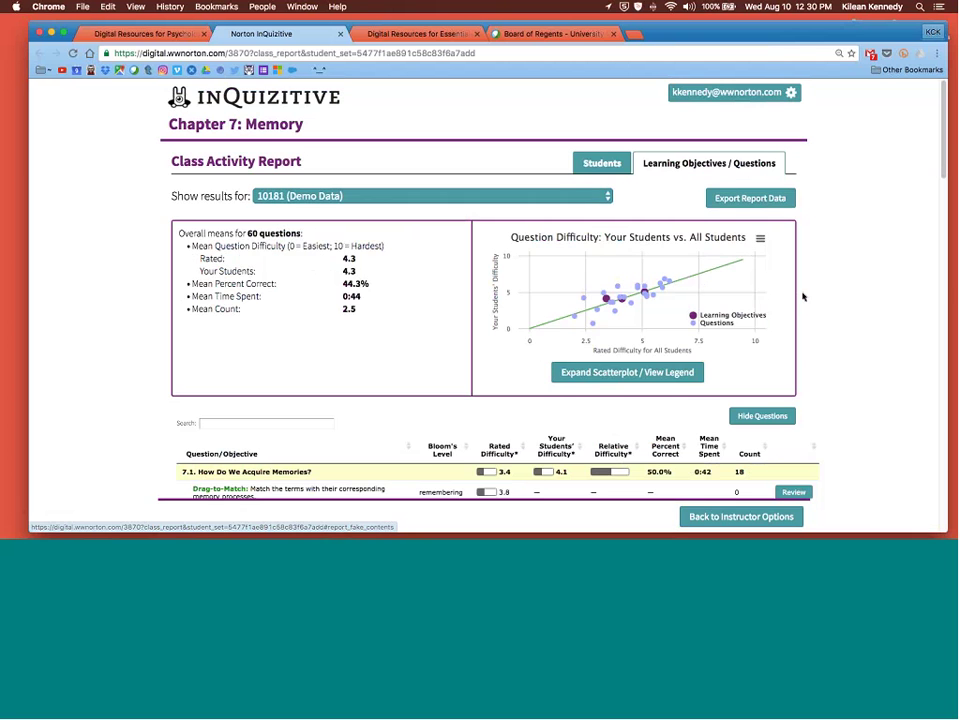
scroll(801, 227, down, 1)
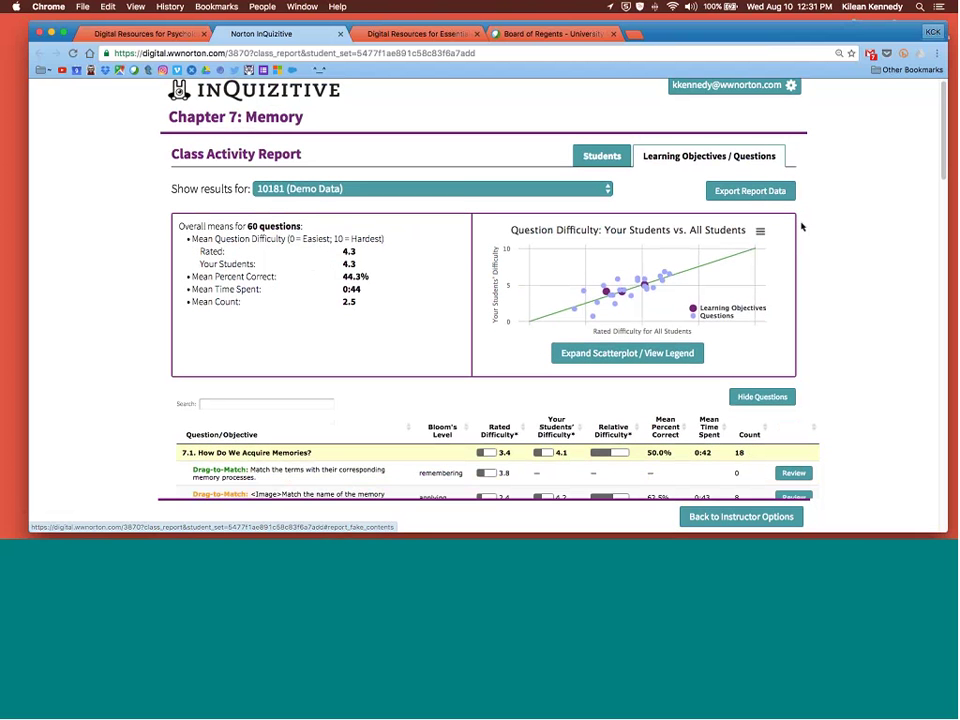
scroll(801, 227, down, 2)
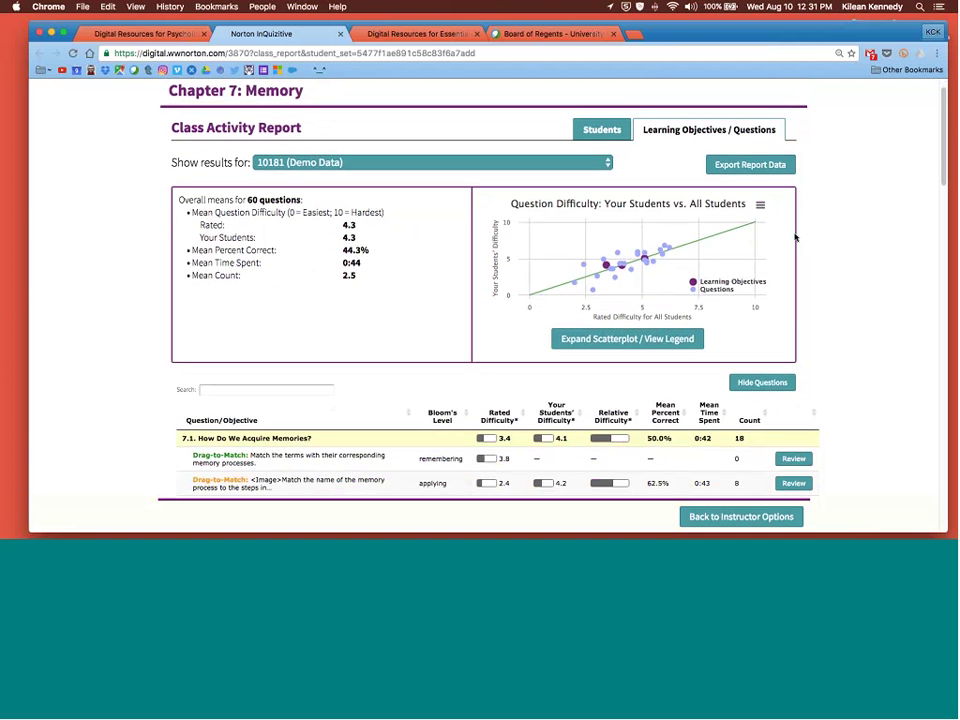
scroll(794, 240, down, 3)
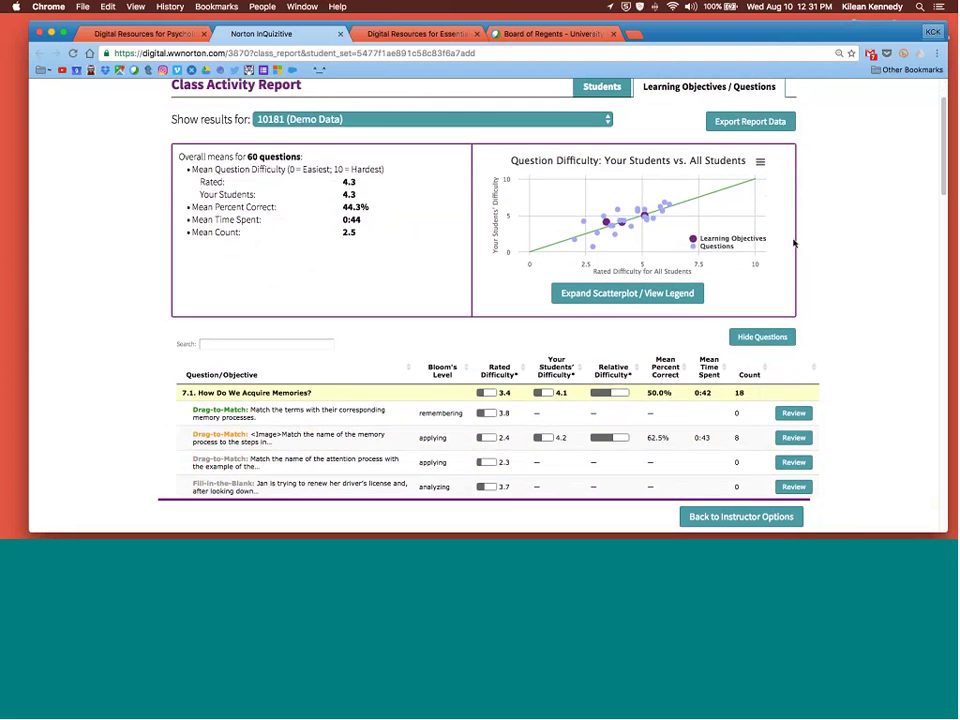
scroll(795, 247, down, 3)
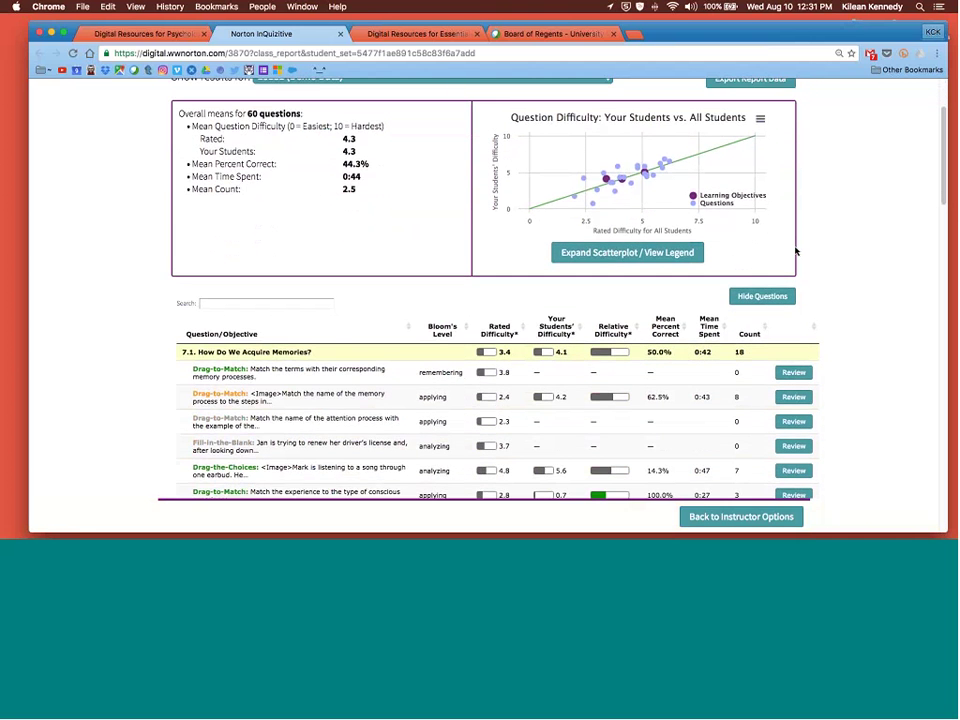
scroll(797, 252, down, 1)
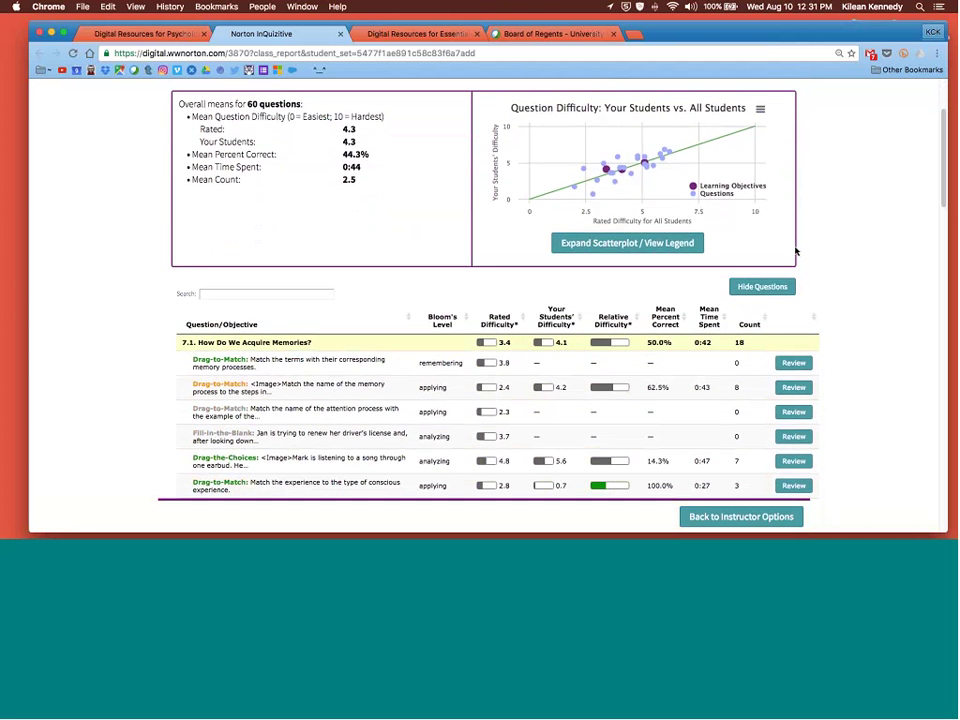
scroll(797, 253, down, 1)
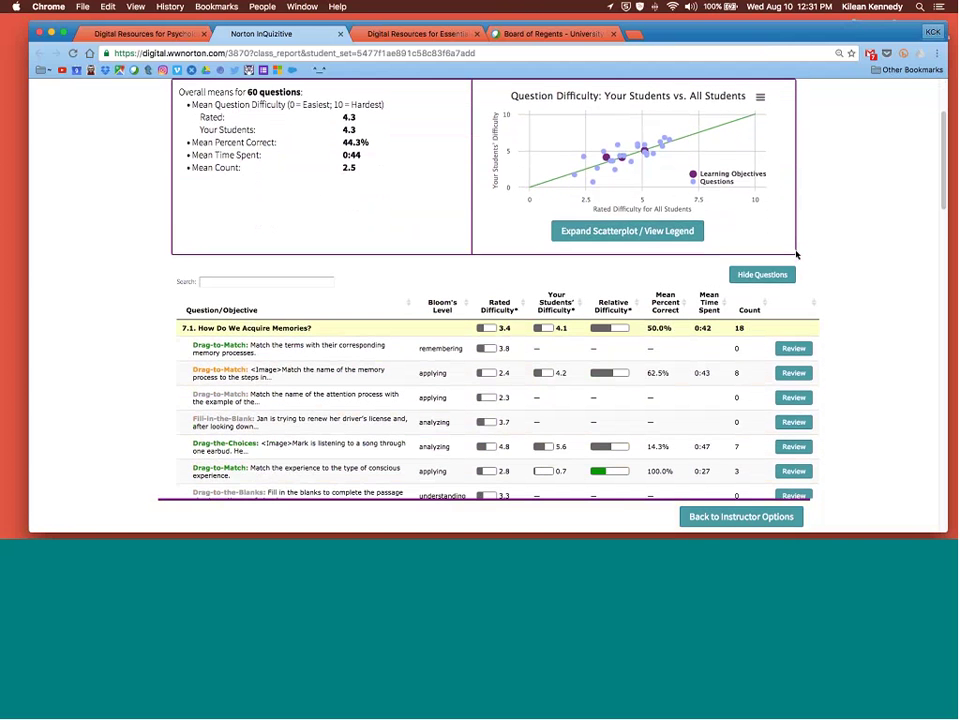
scroll(797, 256, up, 3)
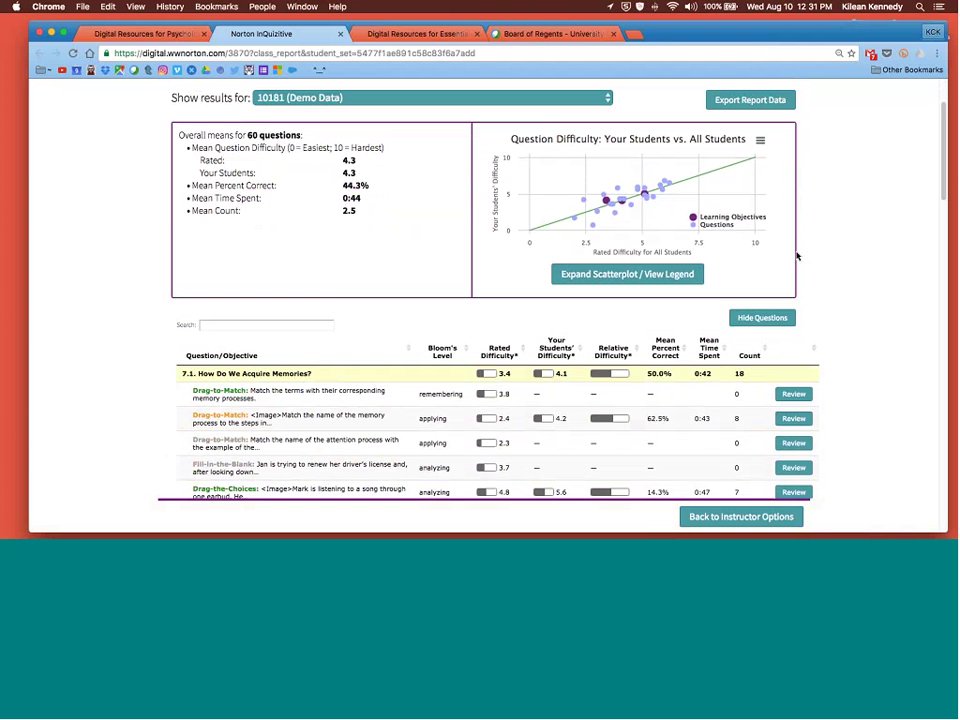
- Expand the question difficulty scatterplot with its legend and inspect individual points around the green line
click(568, 274)
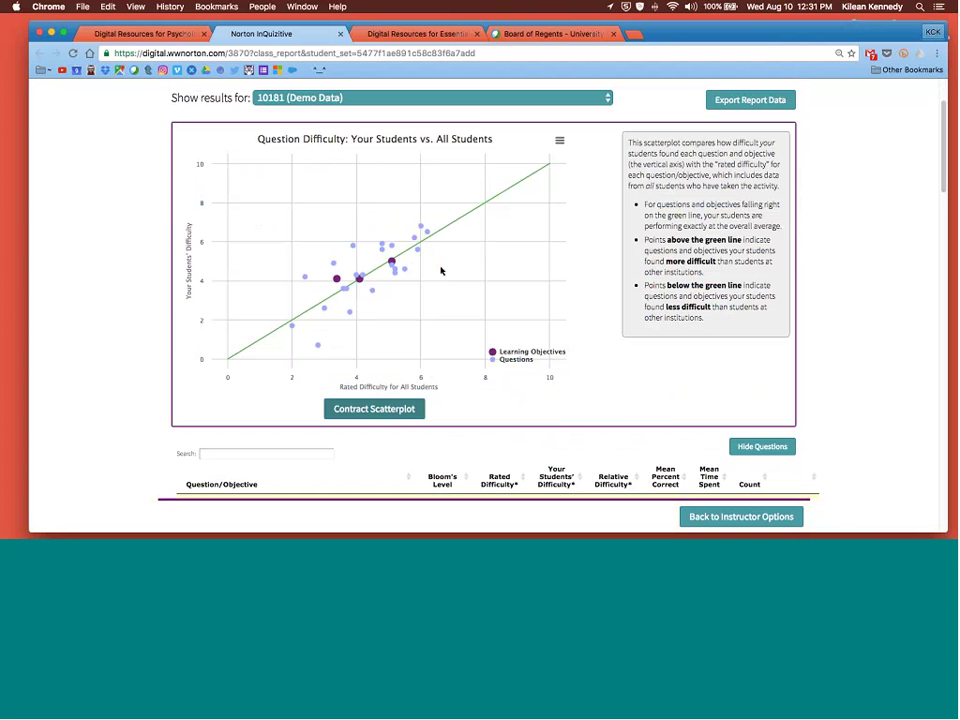
mouse_move(381, 243)
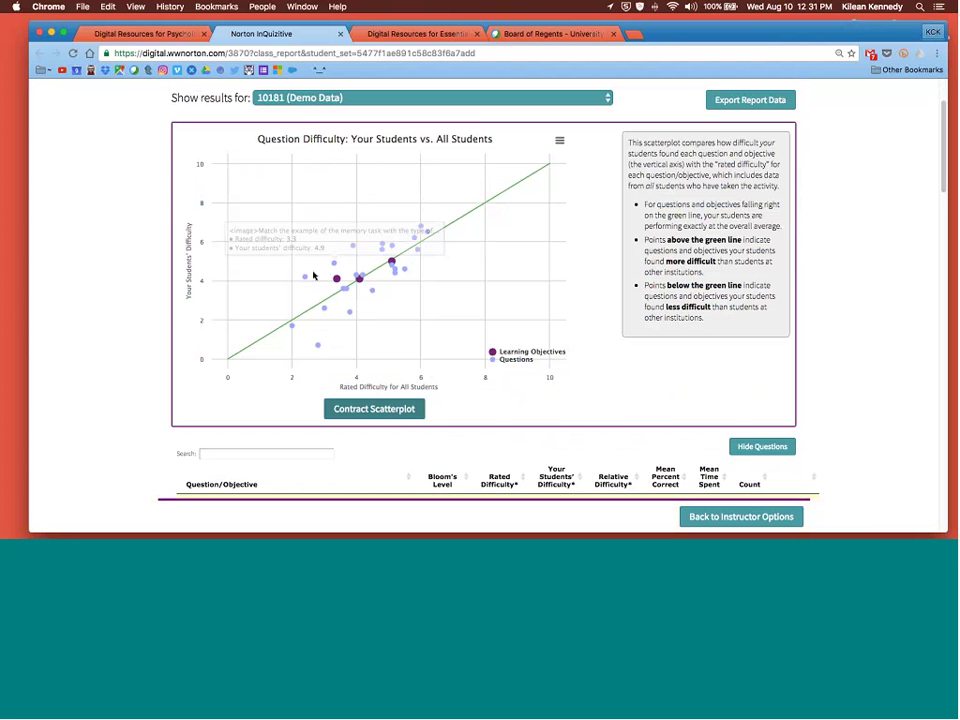
mouse_move(317, 283)
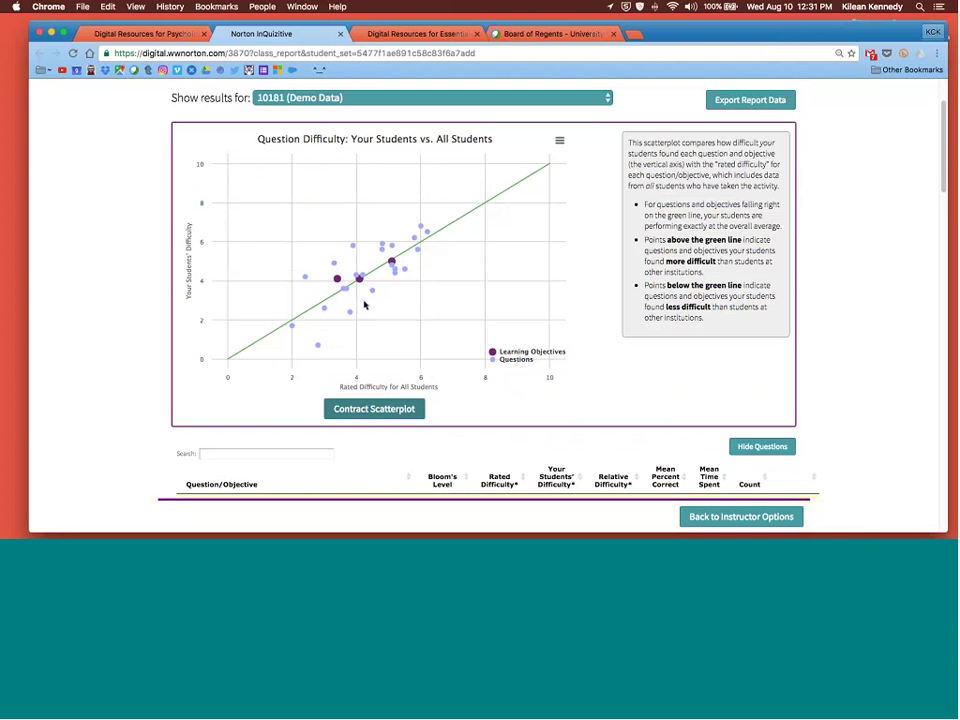
scroll(840, 345, up, 3)
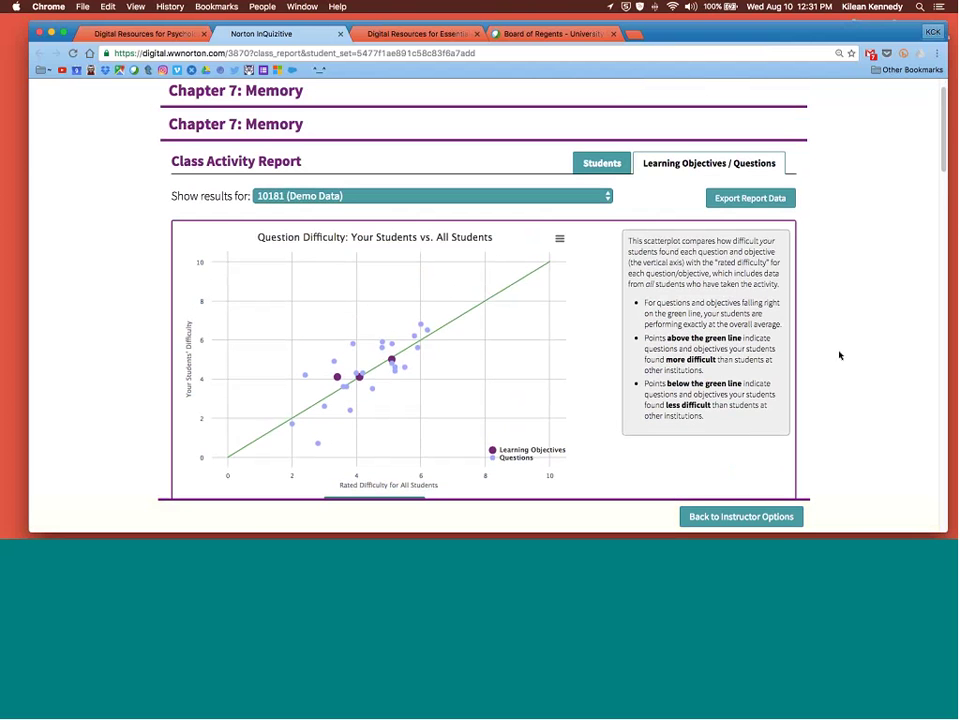
- Close the Chapter 7 report and return from the InQuizitive activity list to the Psychology in Your Life digital resources
click(340, 35)
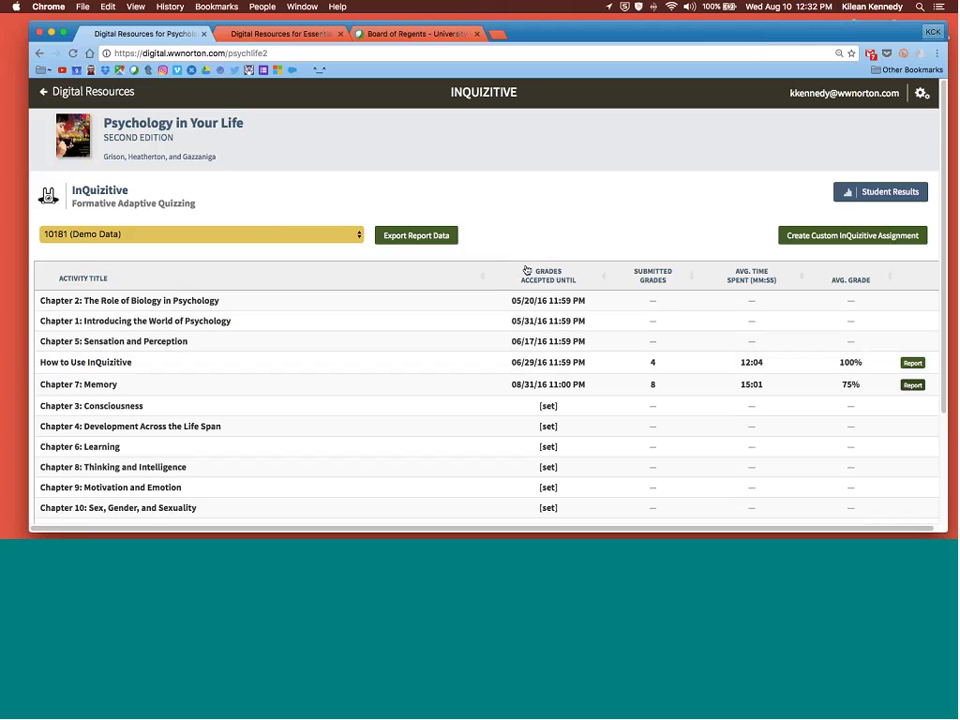
click(82, 91)
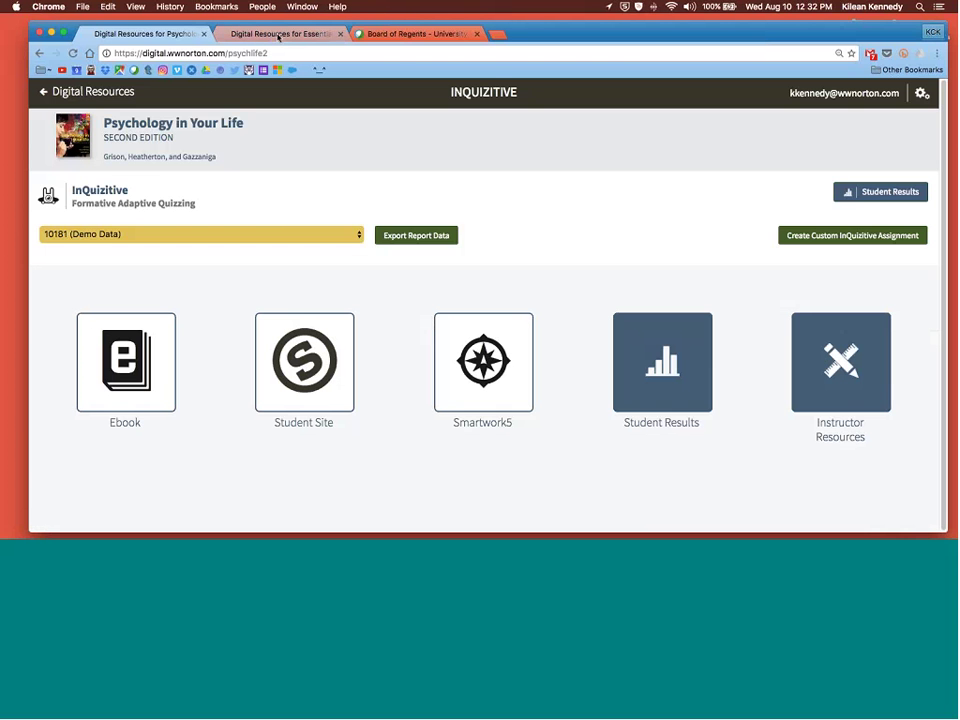
- Switch to the Essentials of Geology digital resources and open its Smartwork5 activity list
click(279, 35)
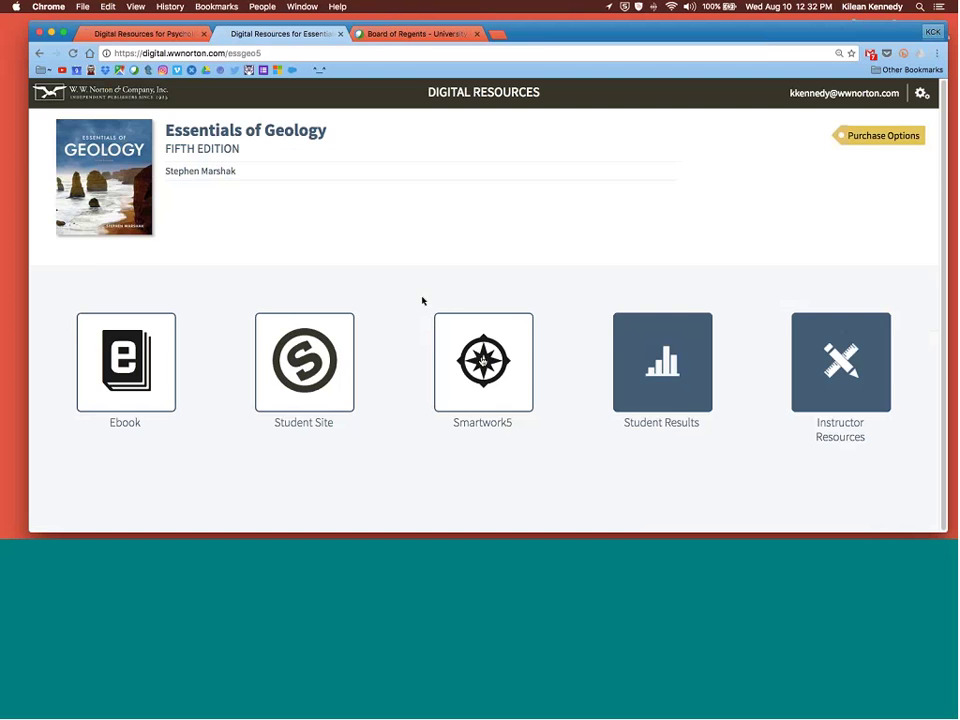
click(478, 360)
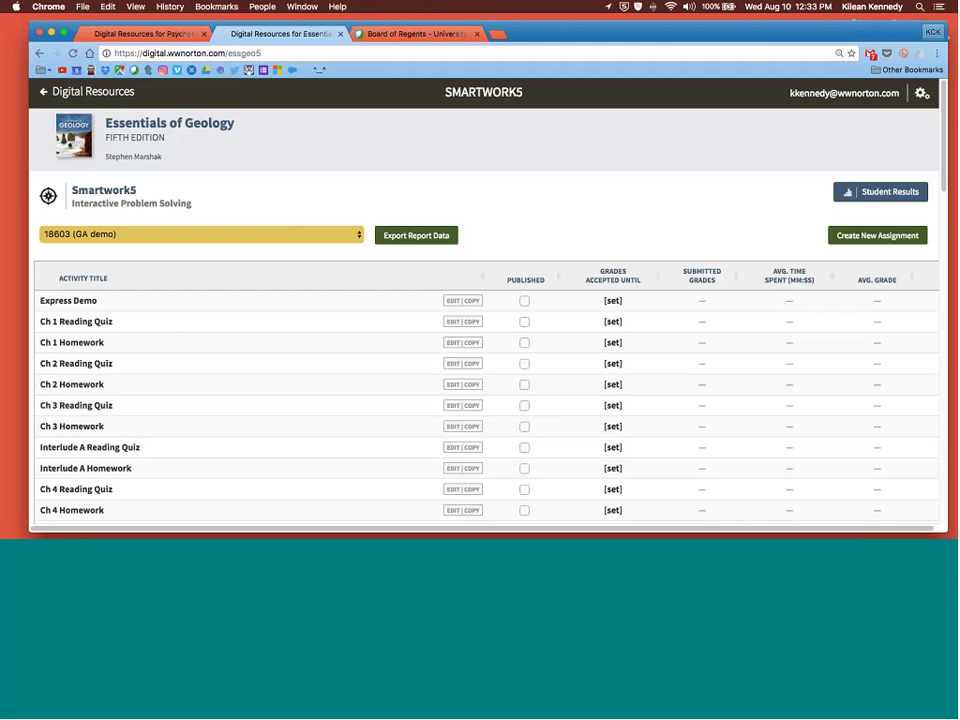
scroll(526, 275, down, 1)
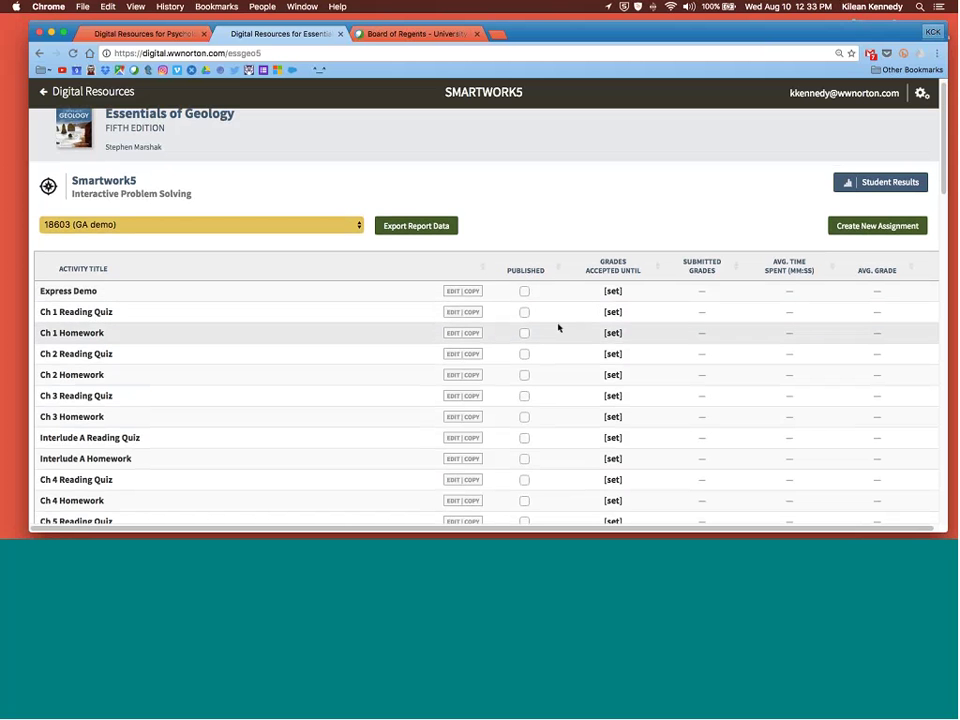
scroll(570, 220, down, 3)
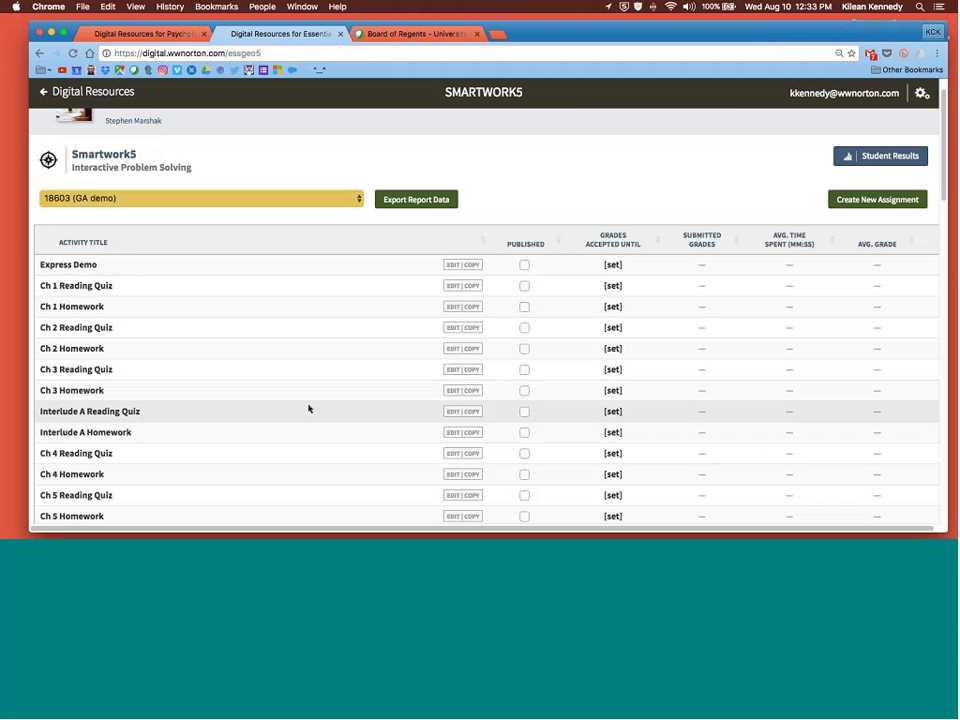
- Open the Express Demo assignment in Smartwork5 and bring up its editing page with the assignment name field active
click(68, 265)
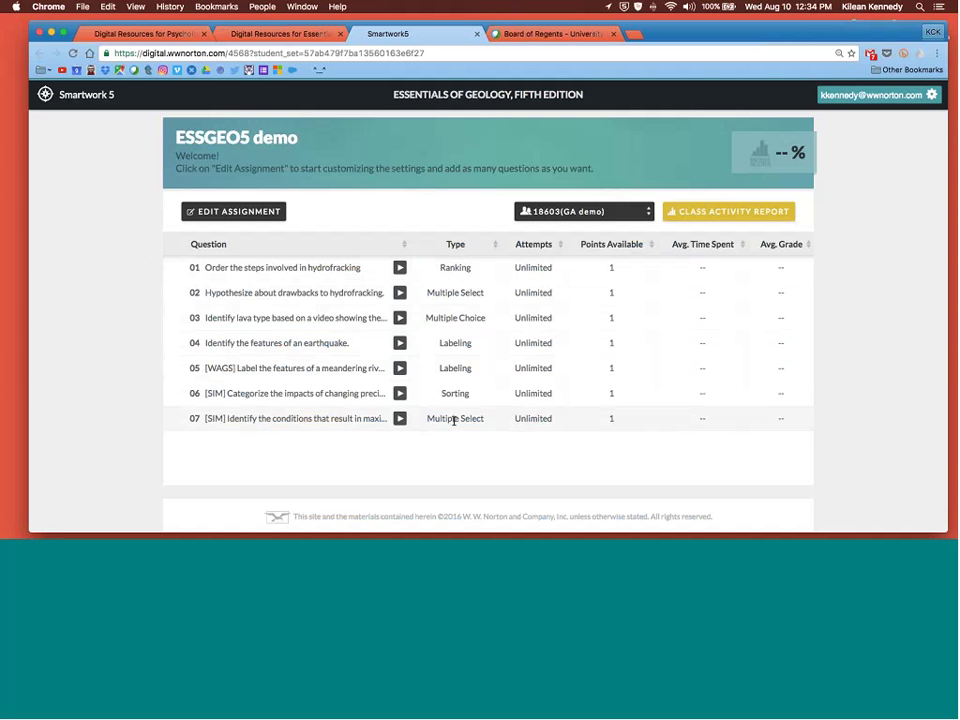
click(280, 231)
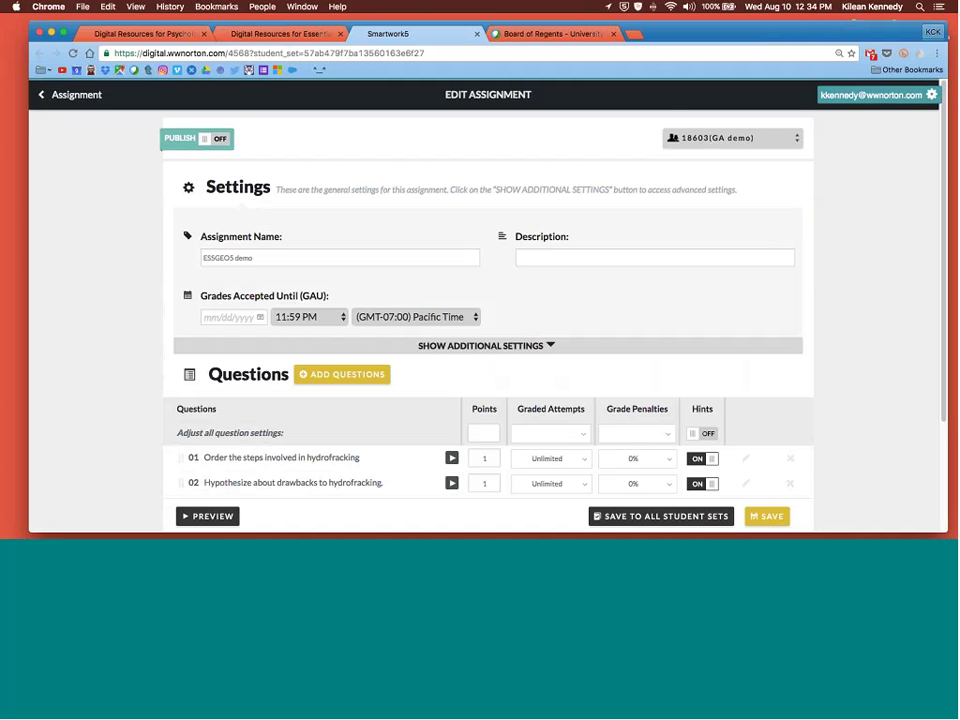
scroll(598, 285, down, 1)
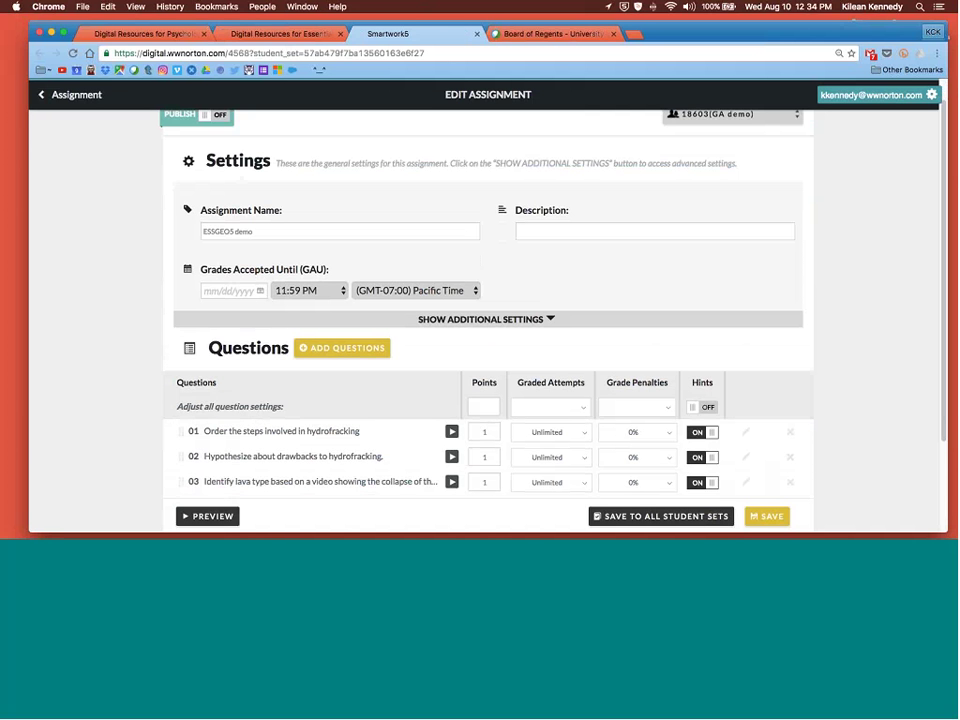
click(283, 229)
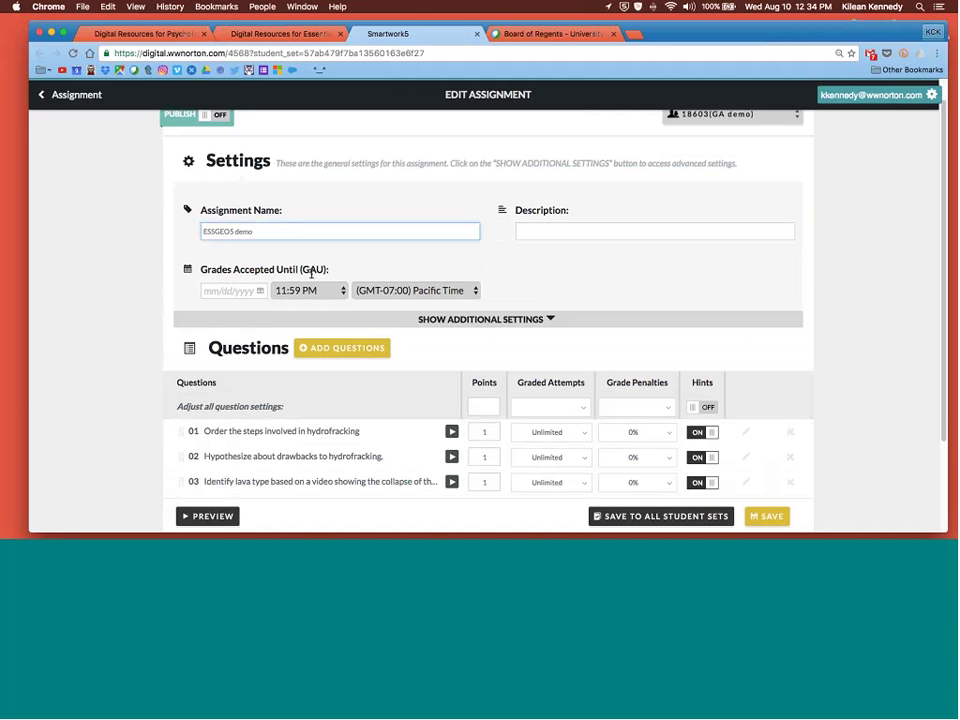
- Expand the assignment's additional settings, review the Show Solution choices without changing them, and collapse the settings again
click(522, 322)
scroll(557, 287, down, 2)
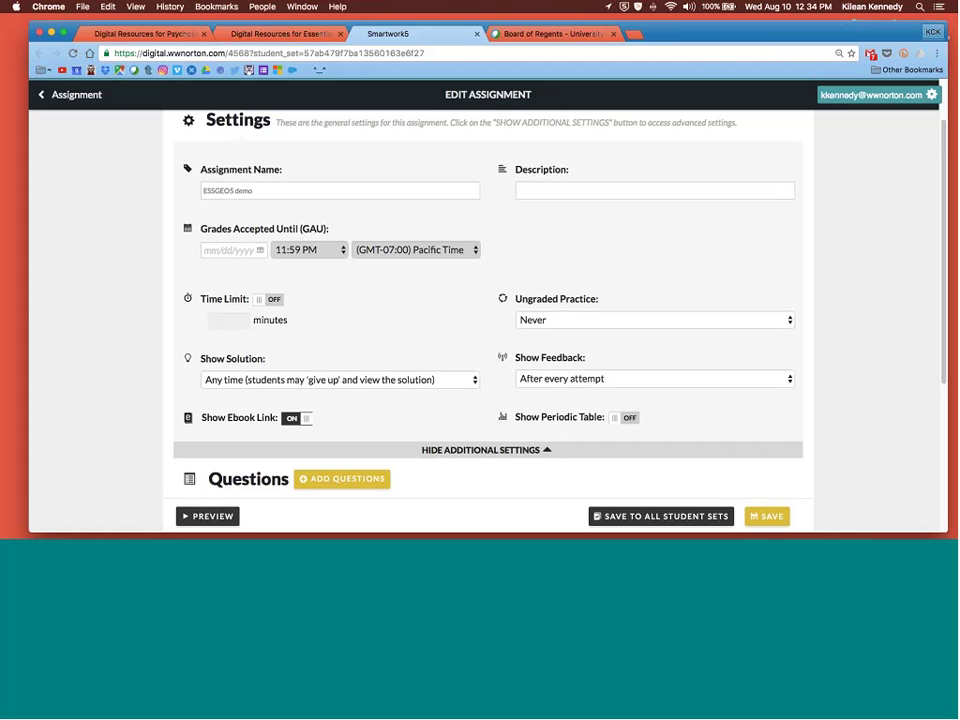
scroll(390, 311, down, 2)
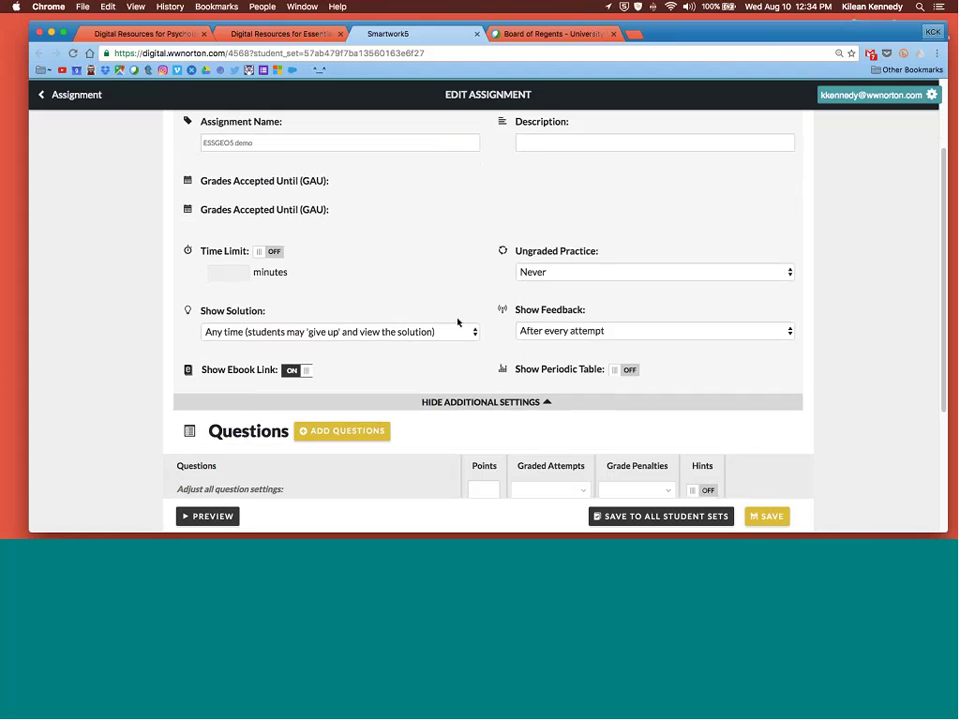
click(475, 333)
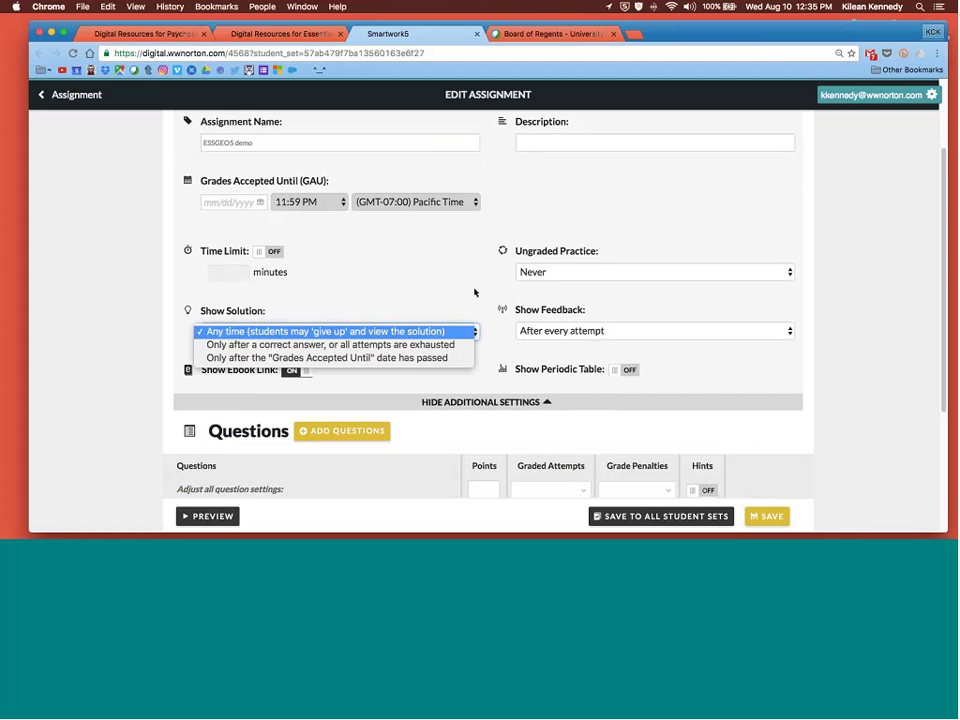
click(476, 291)
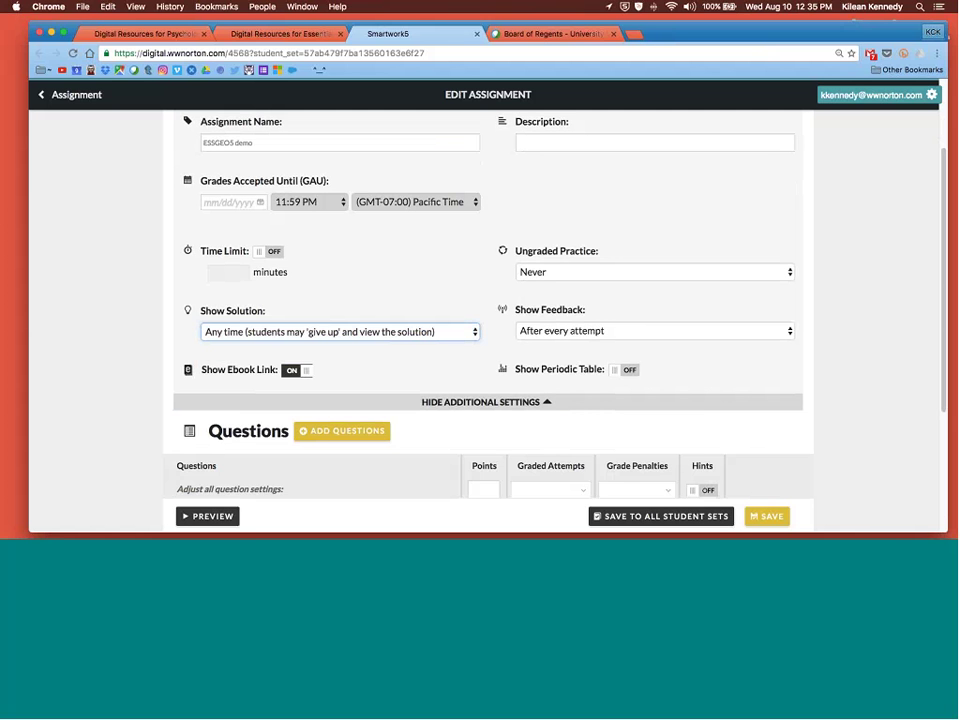
click(455, 401)
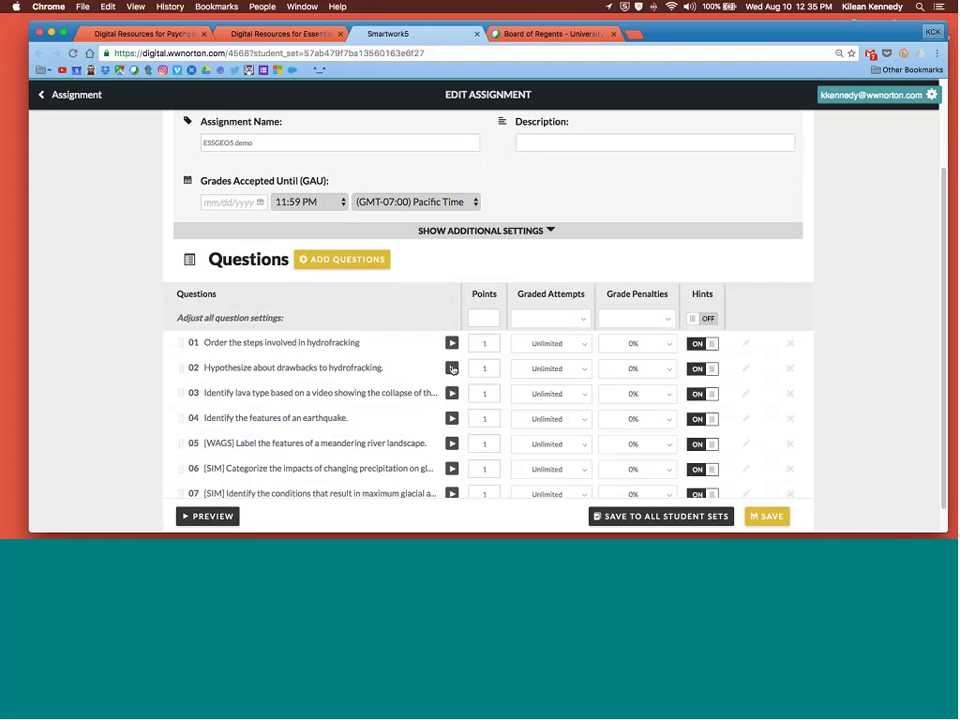
- Preview the assignment as a student and examine question 1 with its hydrofracking video and step-ordering task
scroll(124, 260, down, 1)
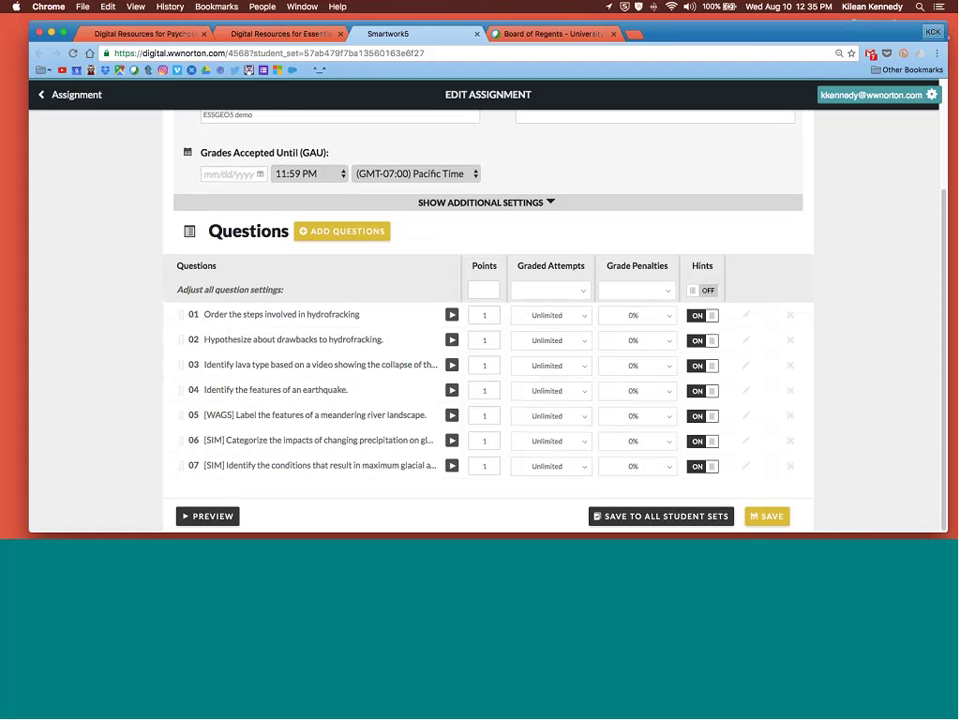
click(197, 511)
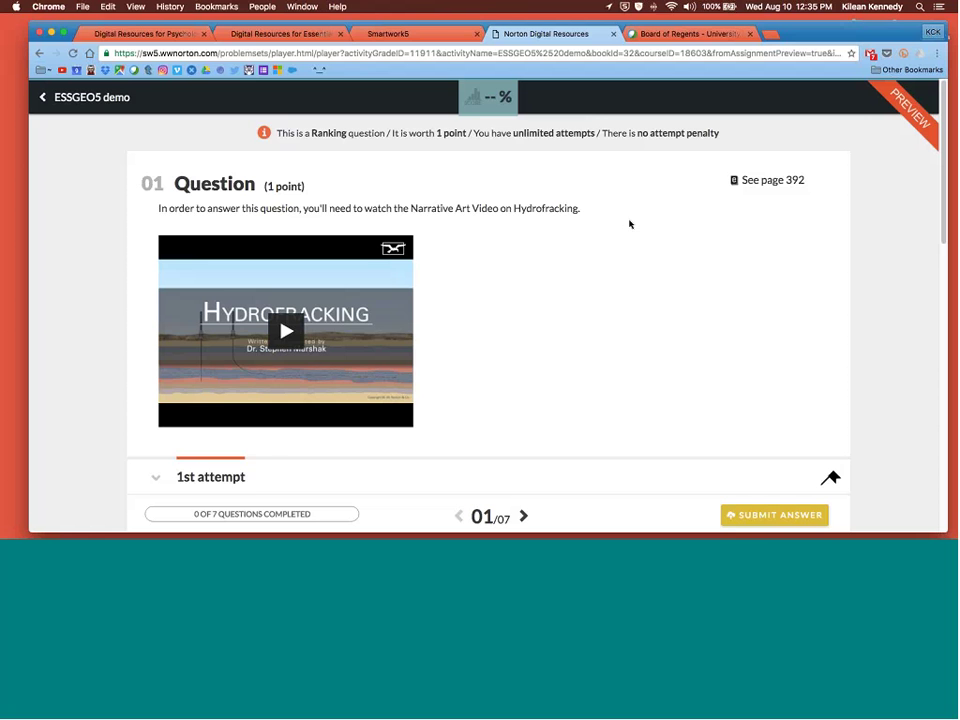
scroll(656, 202, down, 1)
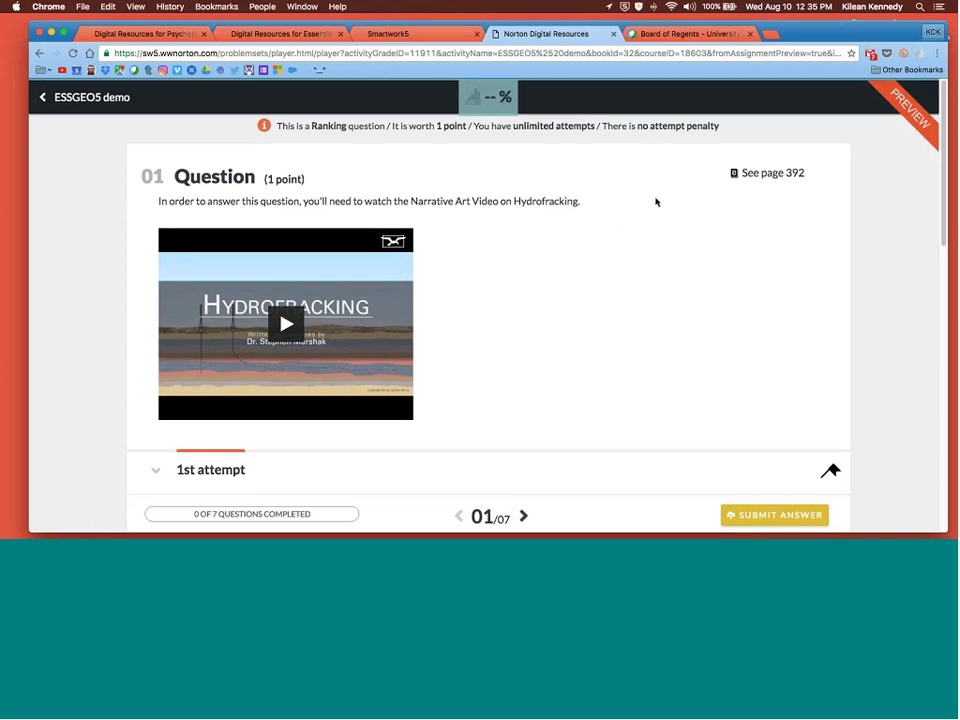
scroll(585, 311, down, 2)
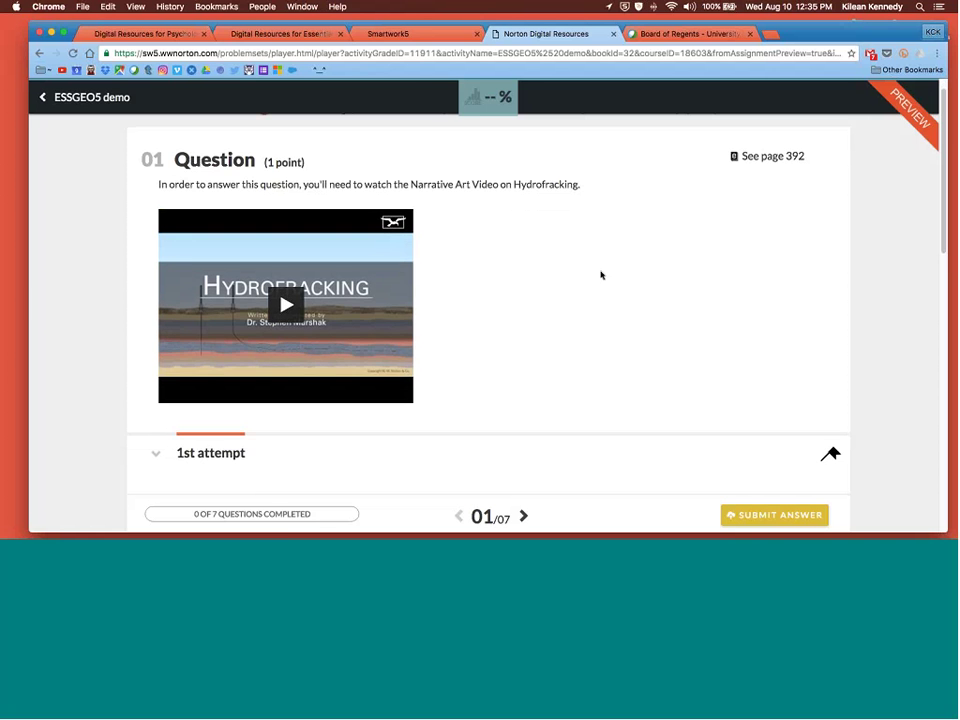
scroll(600, 272, down, 5)
scroll(600, 276, down, 8)
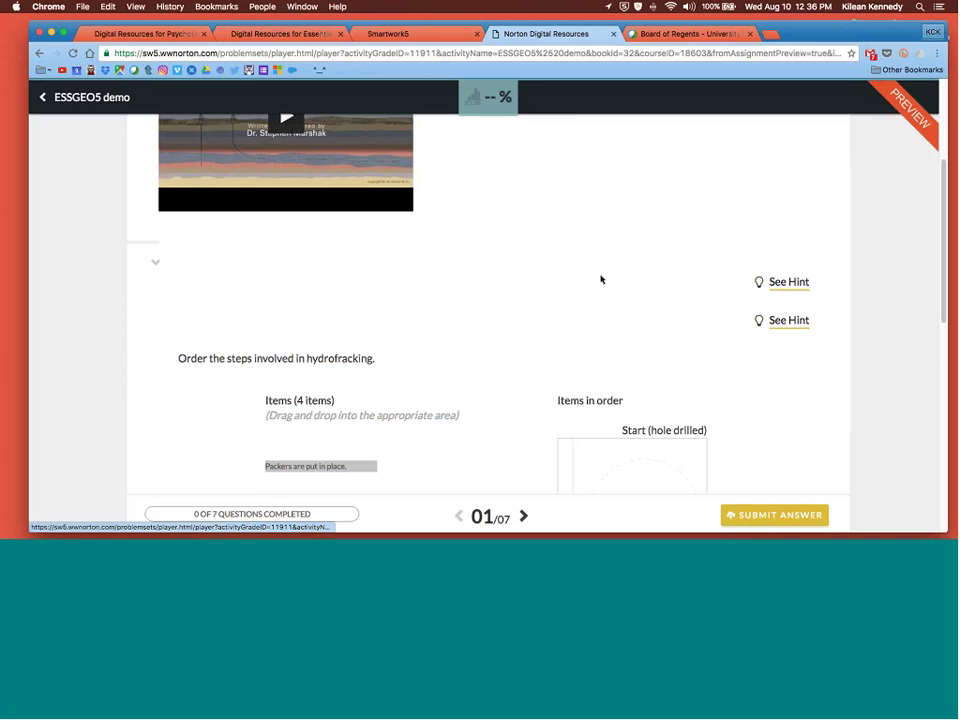
scroll(600, 279, down, 3)
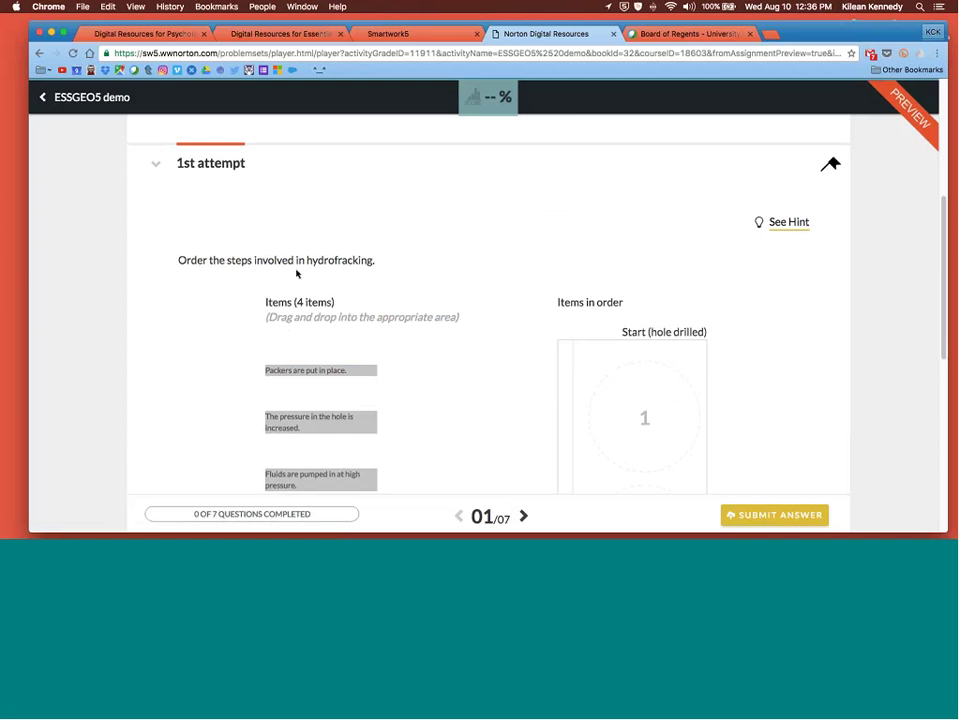
scroll(394, 336, up, 5)
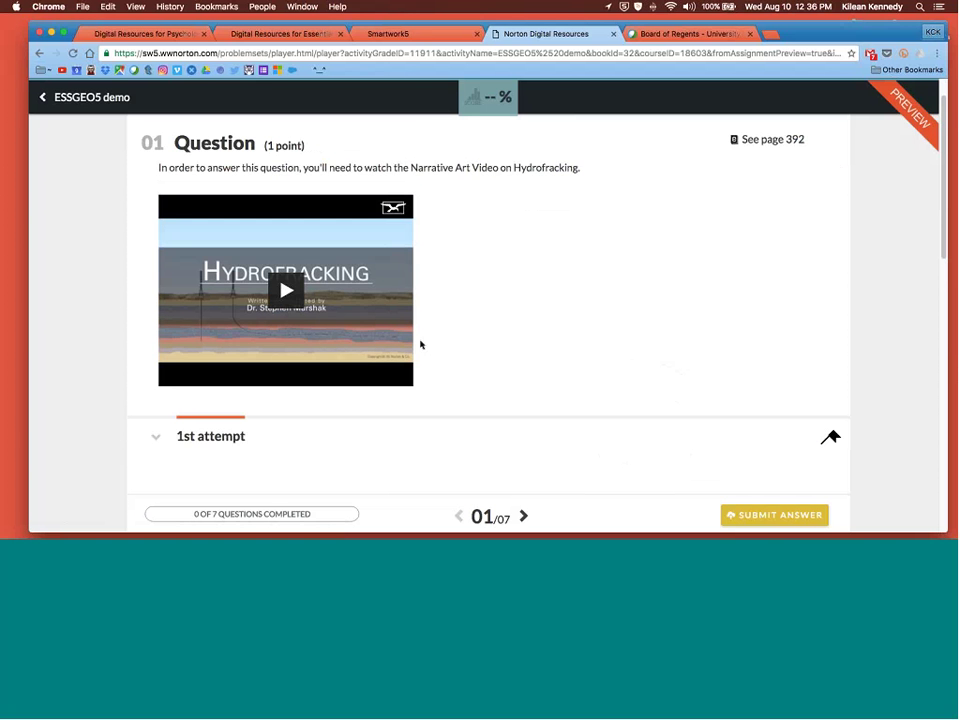
- Order question 1's hydrofracking steps: packers put in place, fluids pumped in at high pressure, hole pressure increased, preexisting cracks open up
scroll(420, 343, down, 3)
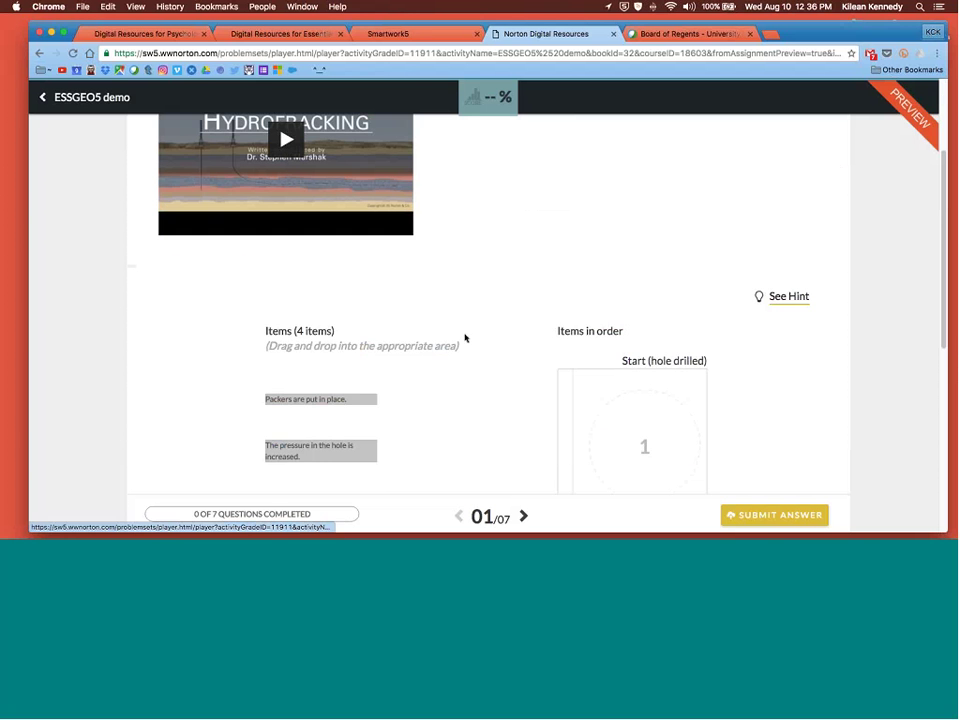
scroll(468, 338, down, 4)
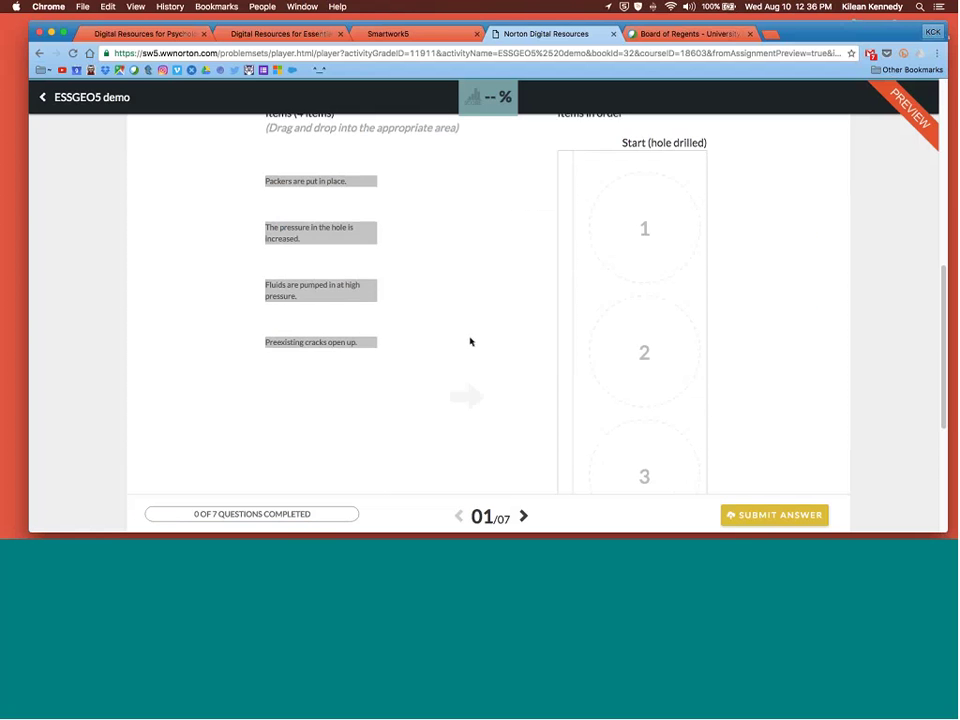
scroll(470, 341, down, 1)
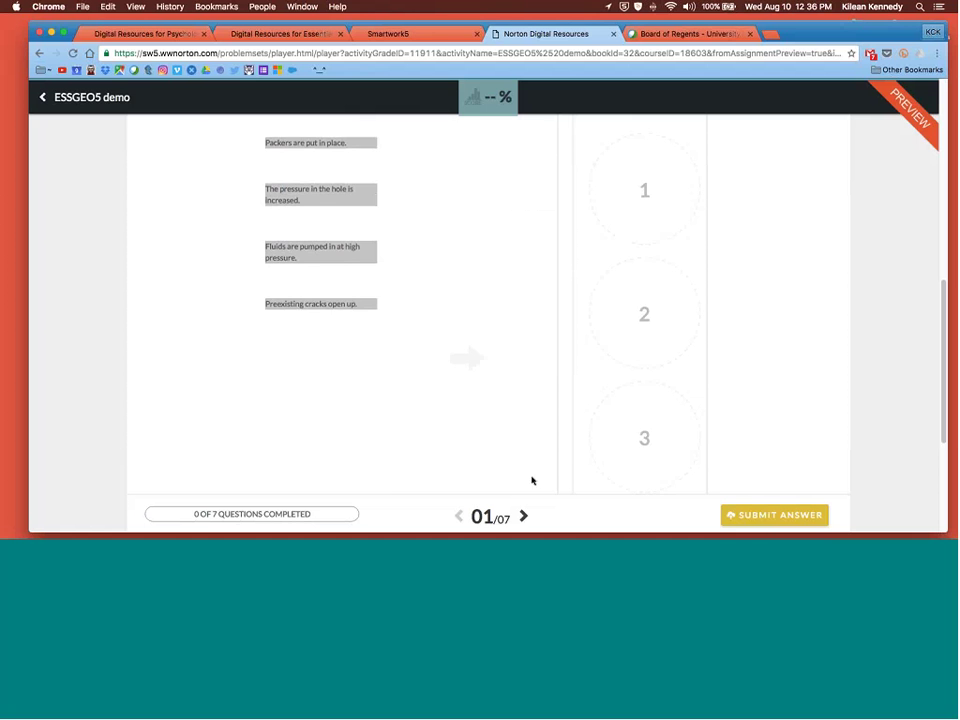
scroll(514, 467, up, 4)
scroll(512, 466, up, 3)
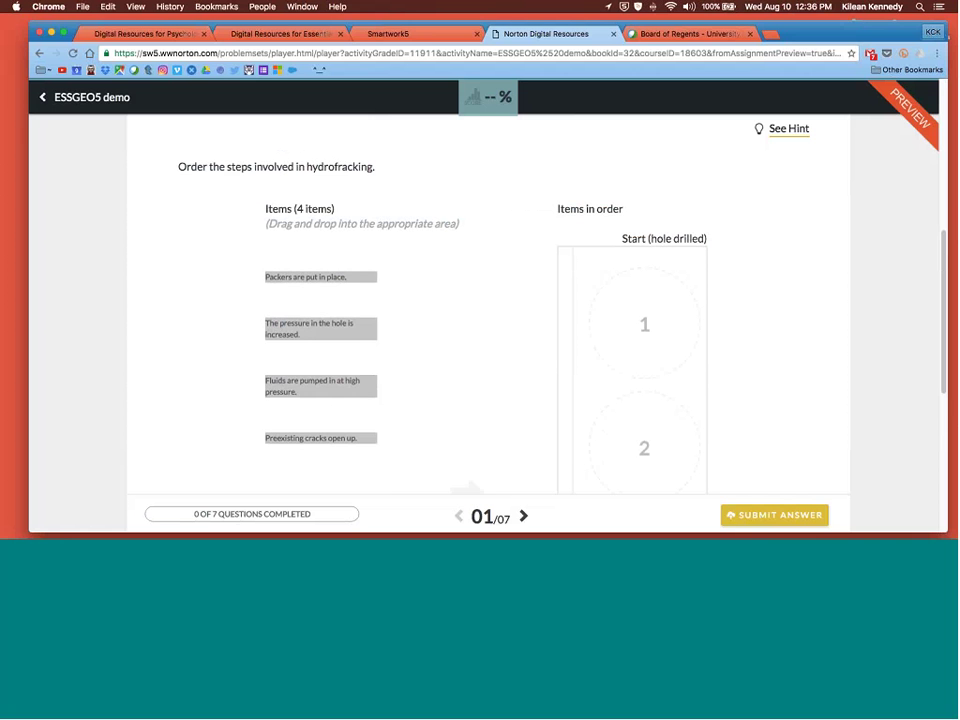
drag(320, 276, 644, 324)
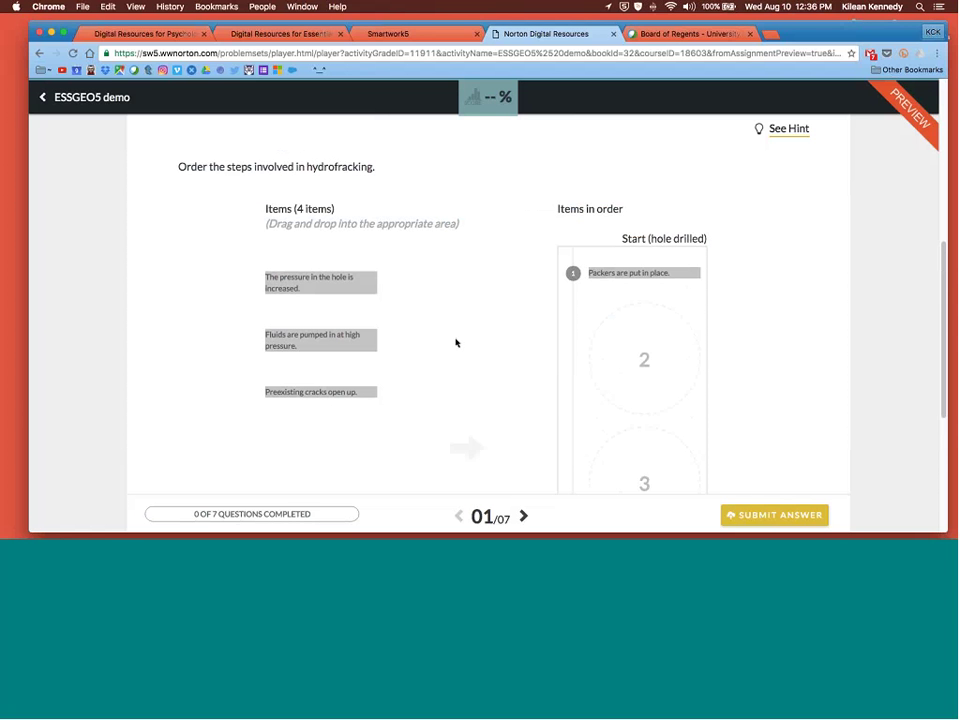
drag(300, 341, 643, 356)
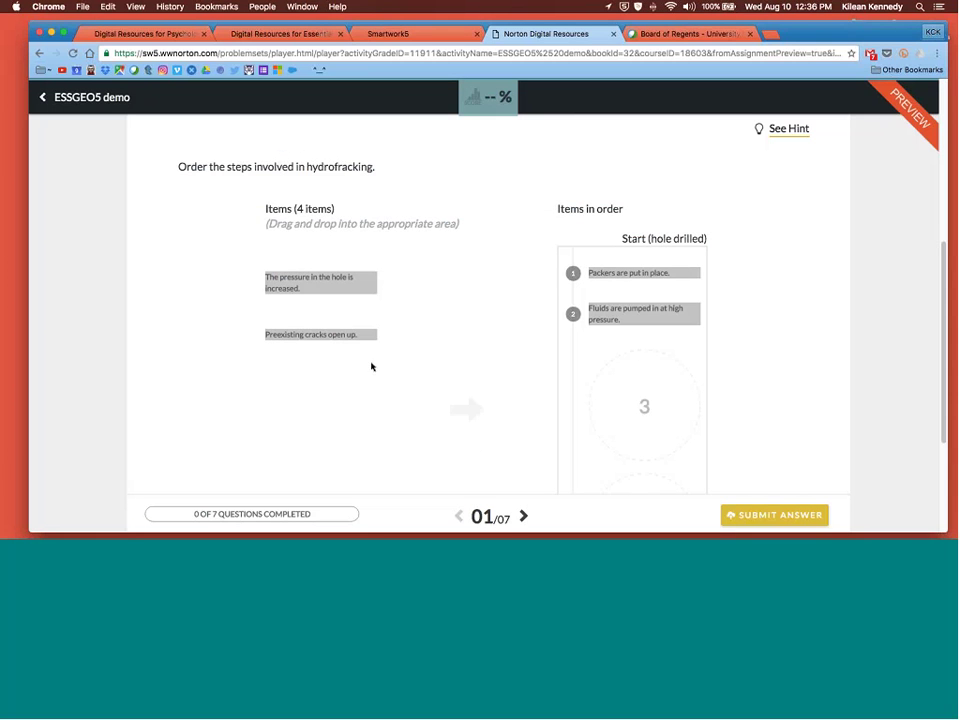
drag(320, 283, 624, 405)
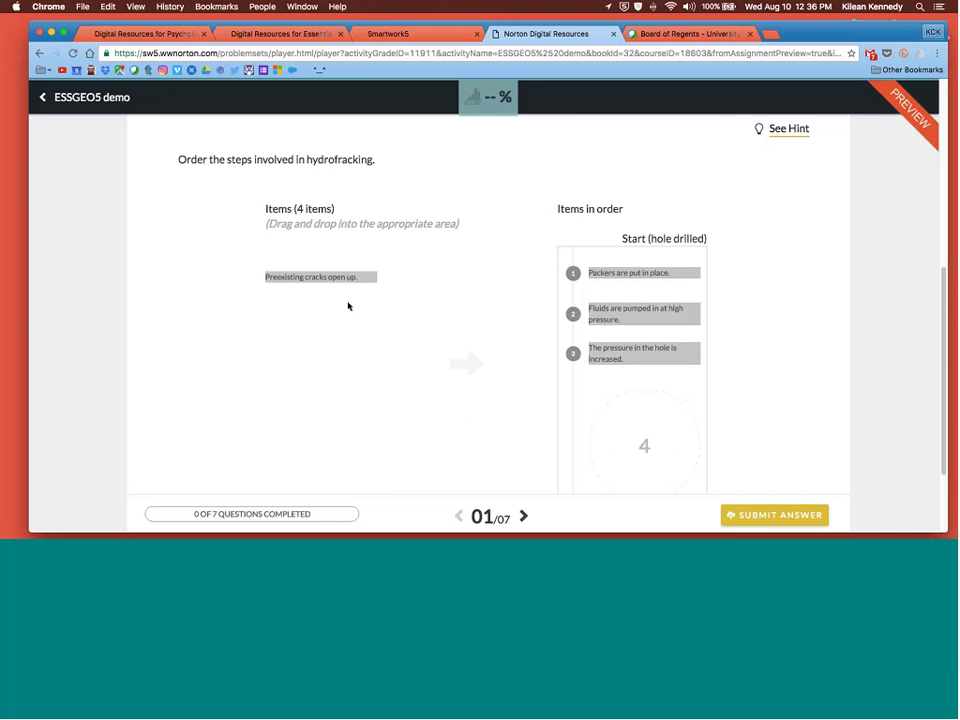
drag(311, 260, 701, 418)
- Check question 1's hint, submit the ordered answer and dismiss its feedback
scroll(744, 401, up, 3)
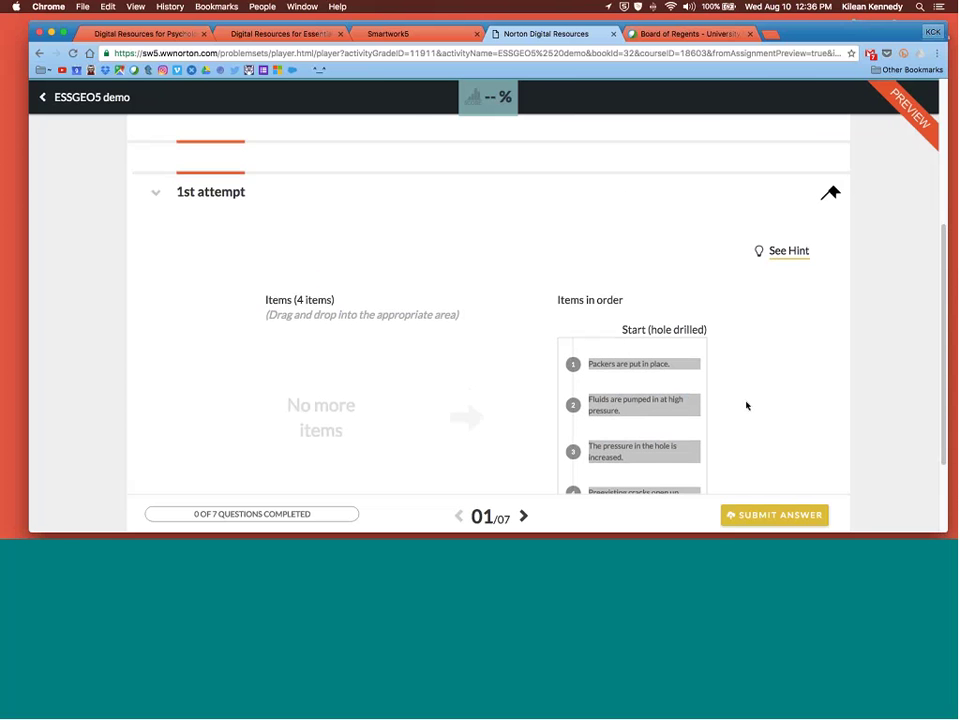
scroll(746, 405, up, 1)
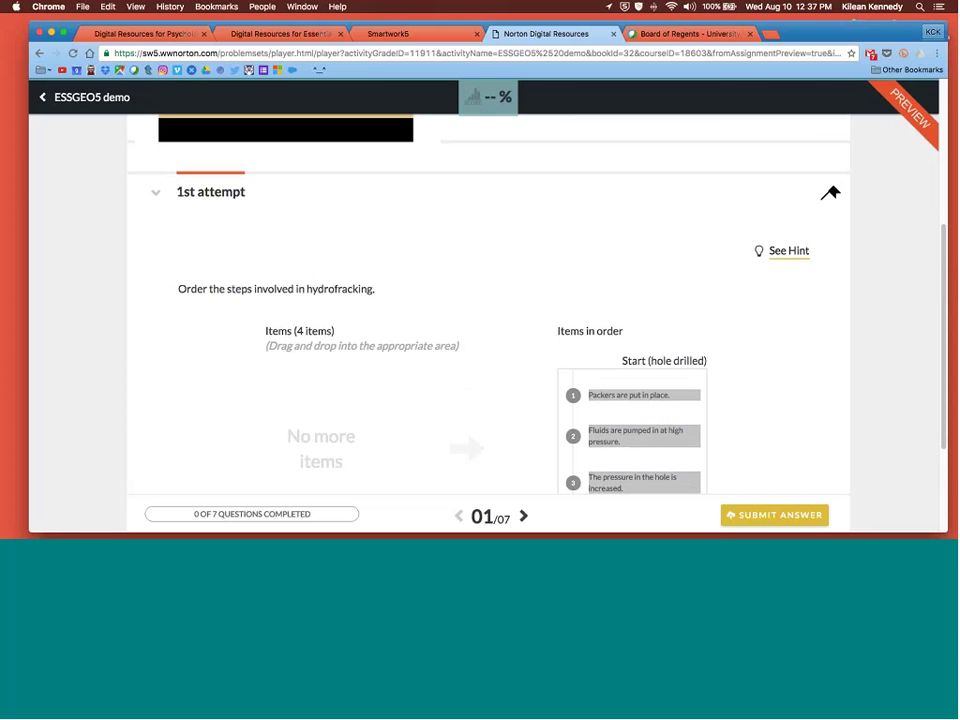
click(787, 251)
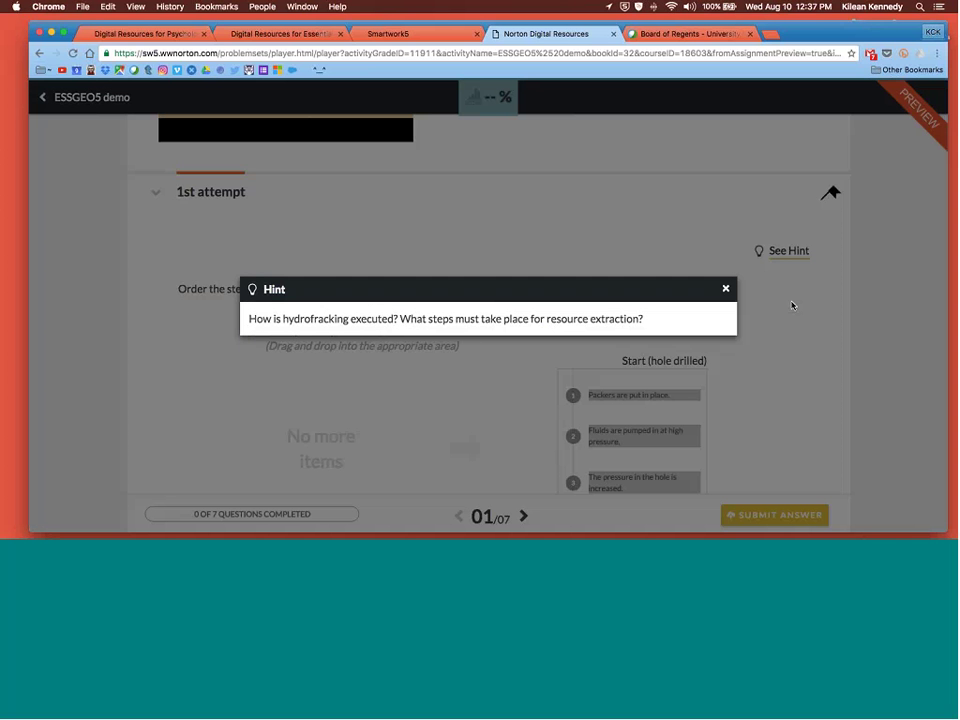
click(727, 290)
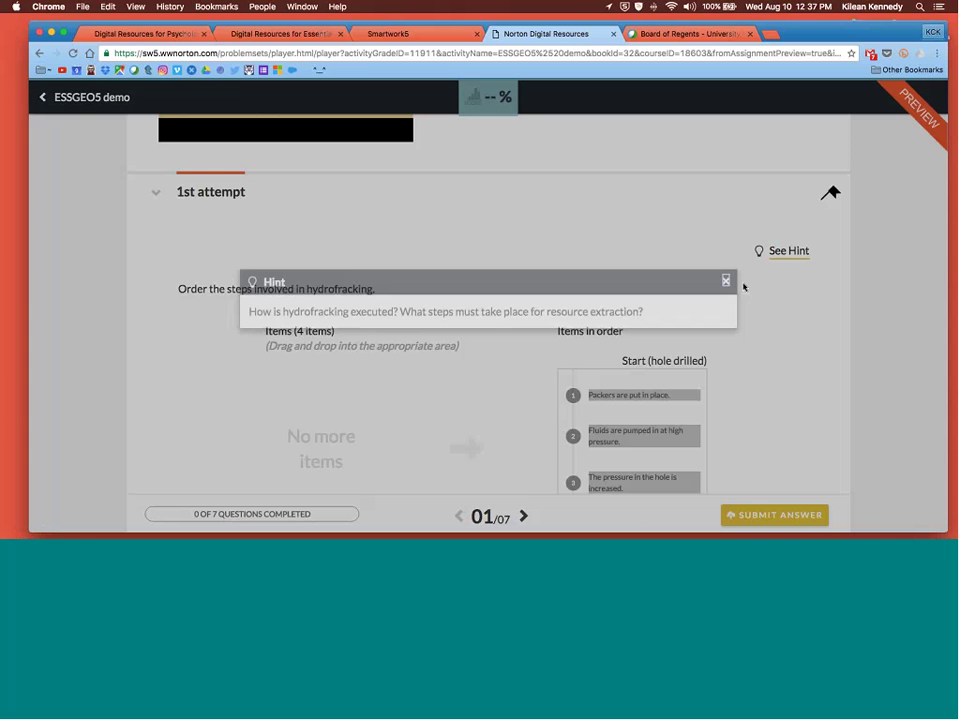
scroll(740, 285, down, 3)
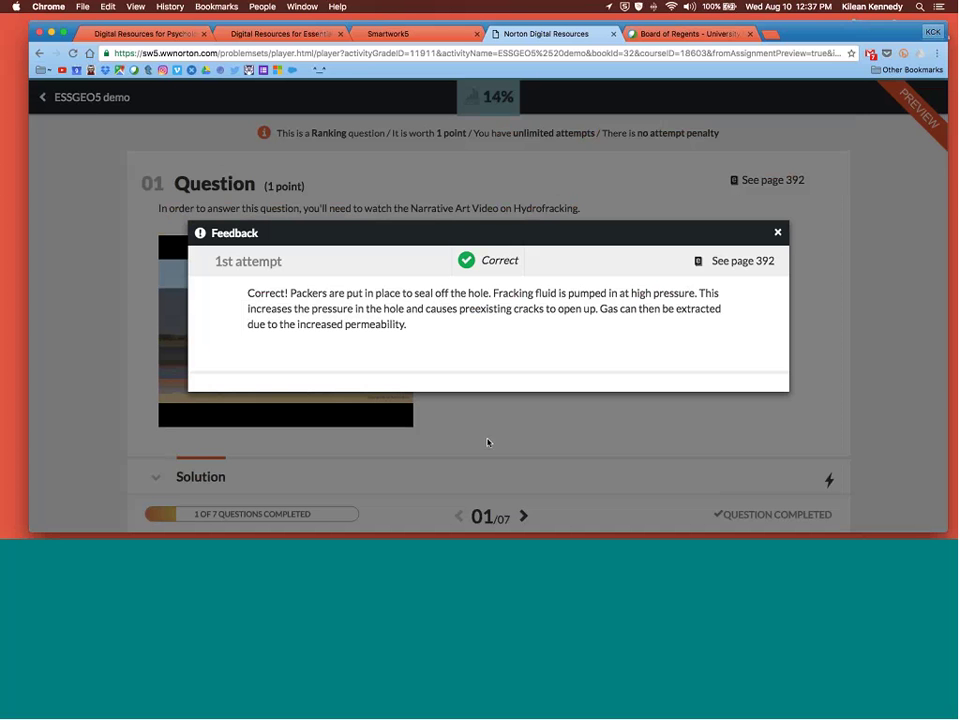
click(777, 232)
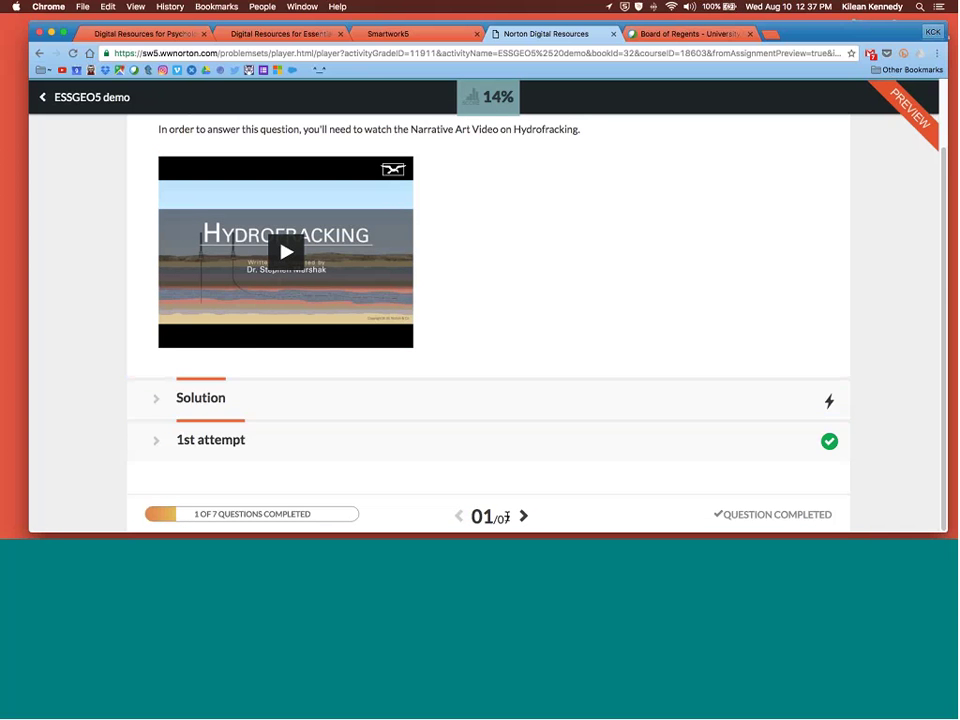
- Go to question 2 and examine its multiple-select task on the disadvantages of hydrofracking
click(523, 515)
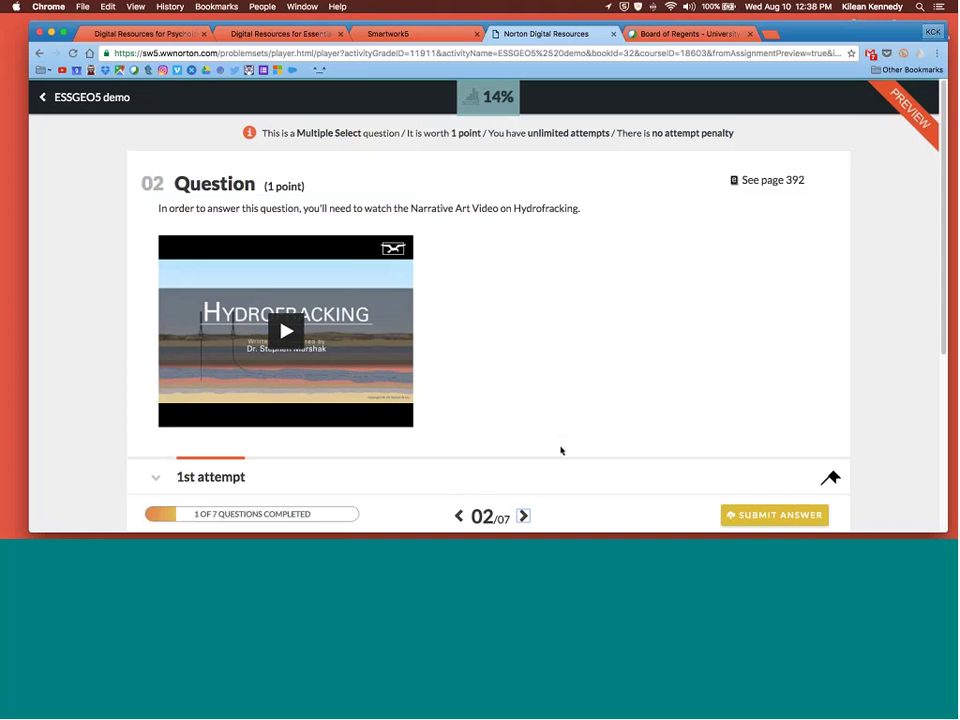
scroll(709, 364, down, 2)
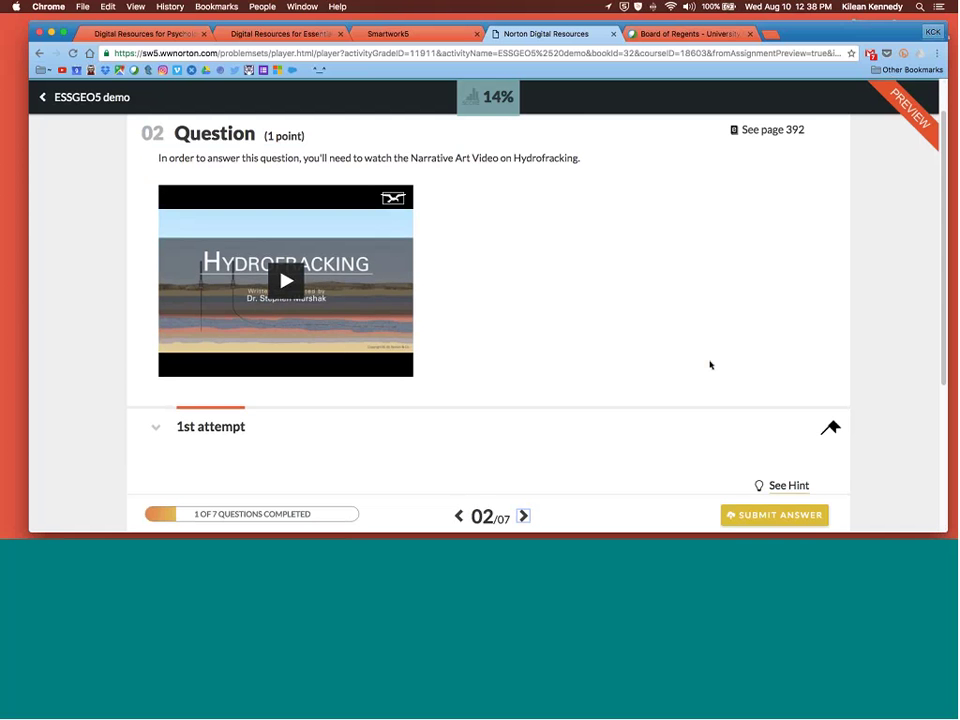
scroll(714, 358, down, 2)
scroll(715, 355, down, 1)
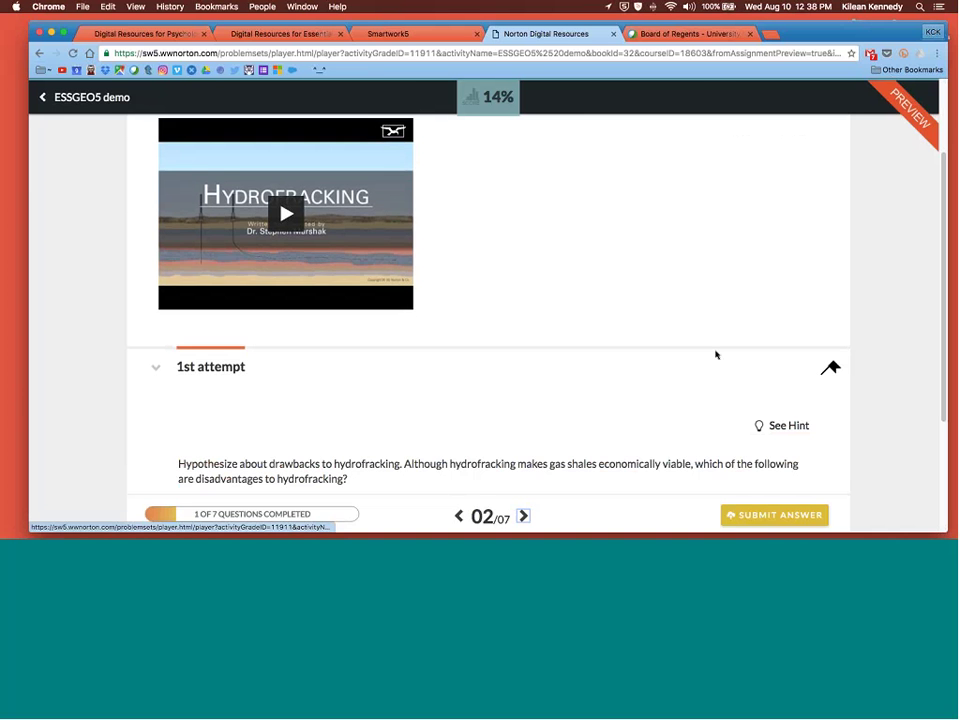
scroll(714, 357, down, 2)
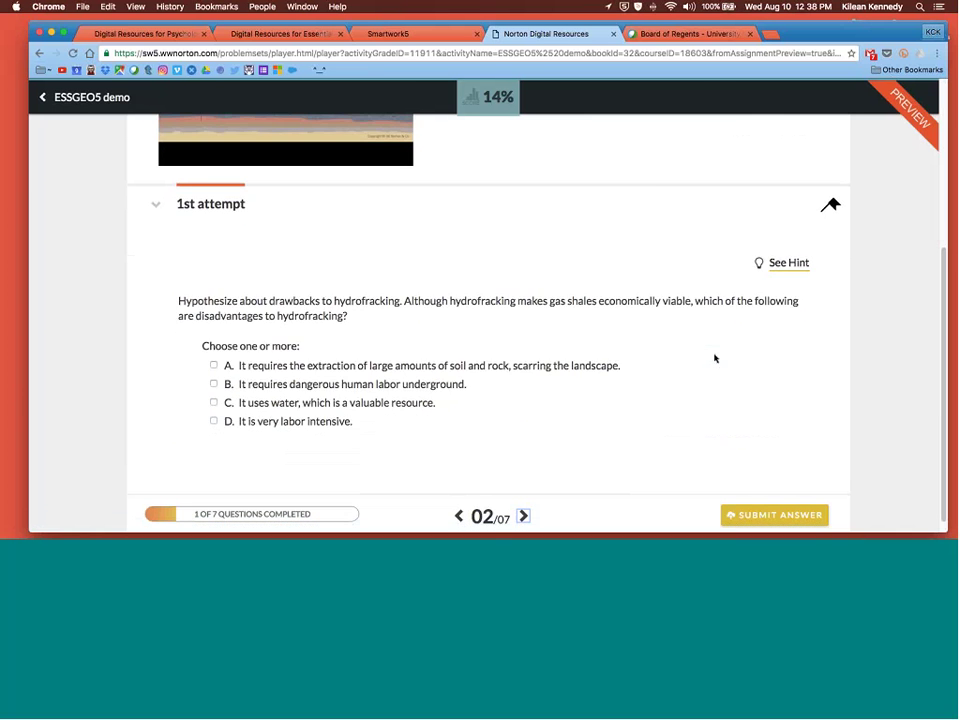
scroll(714, 358, down, 1)
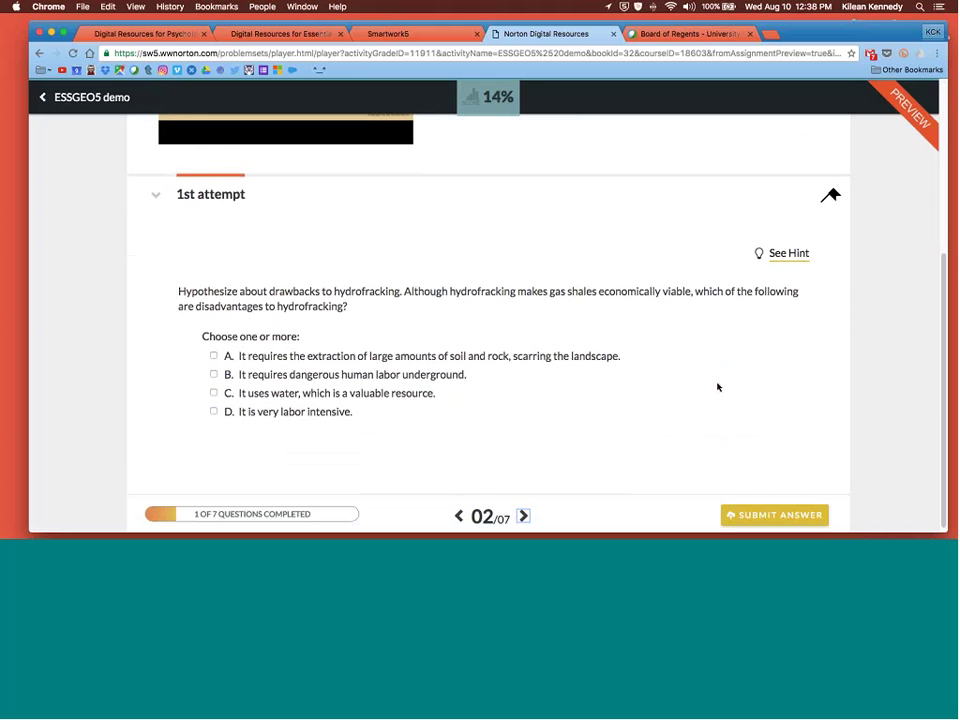
- Open question 2's hint, play its Partial Melting video with captions on, and close the hint
click(789, 253)
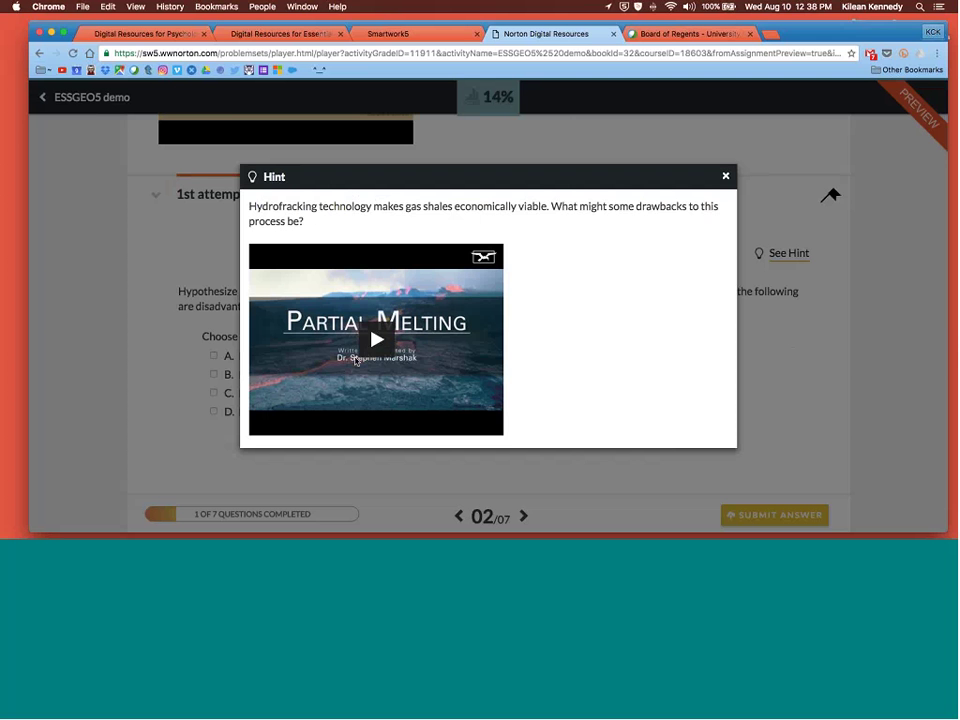
click(376, 339)
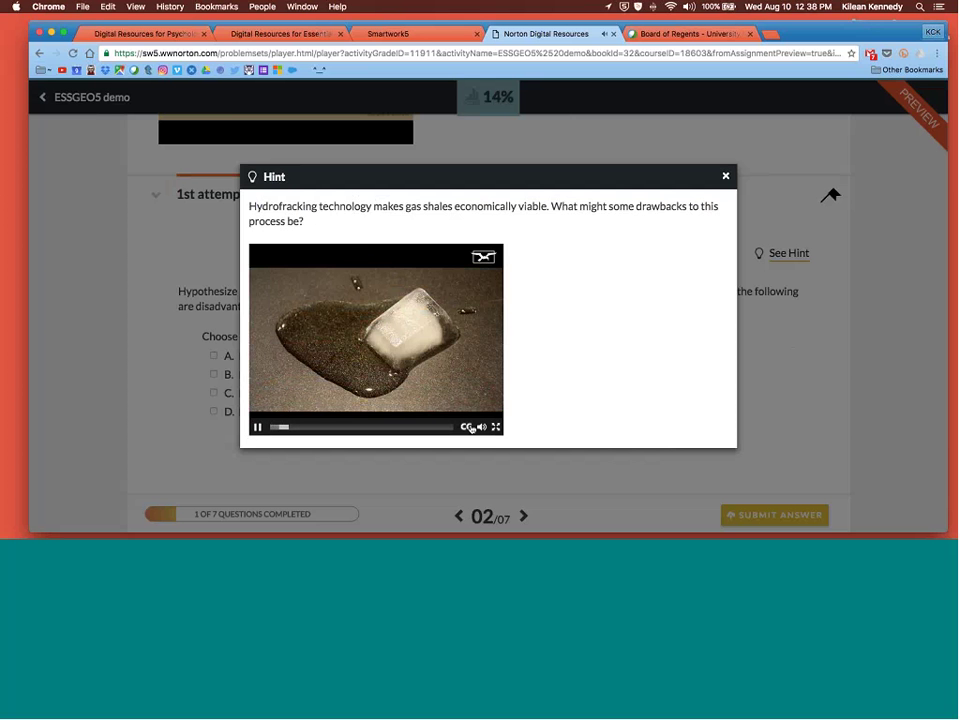
click(468, 427)
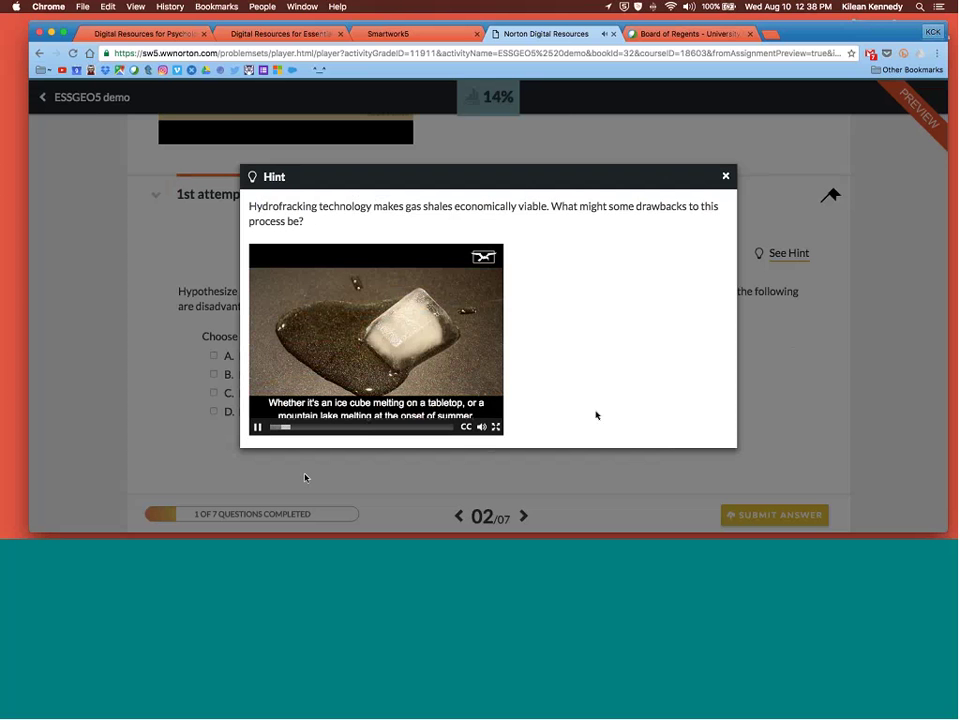
click(257, 427)
click(765, 267)
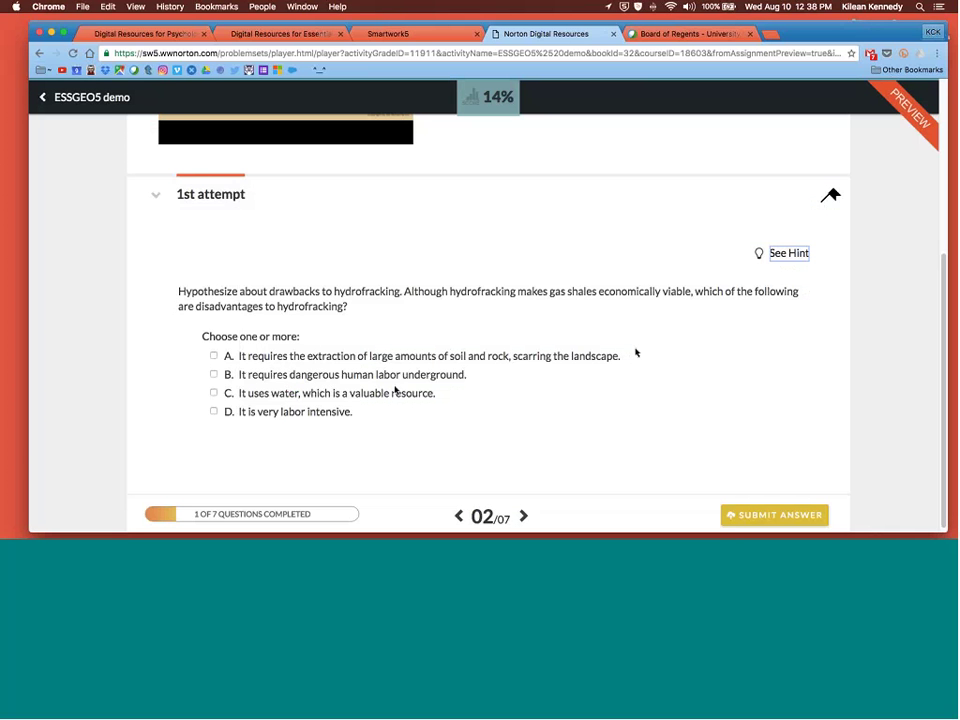
- Answer question 2 with options C (uses water) and D (very labor intensive), submit it and dismiss the feedback
click(214, 412)
click(213, 393)
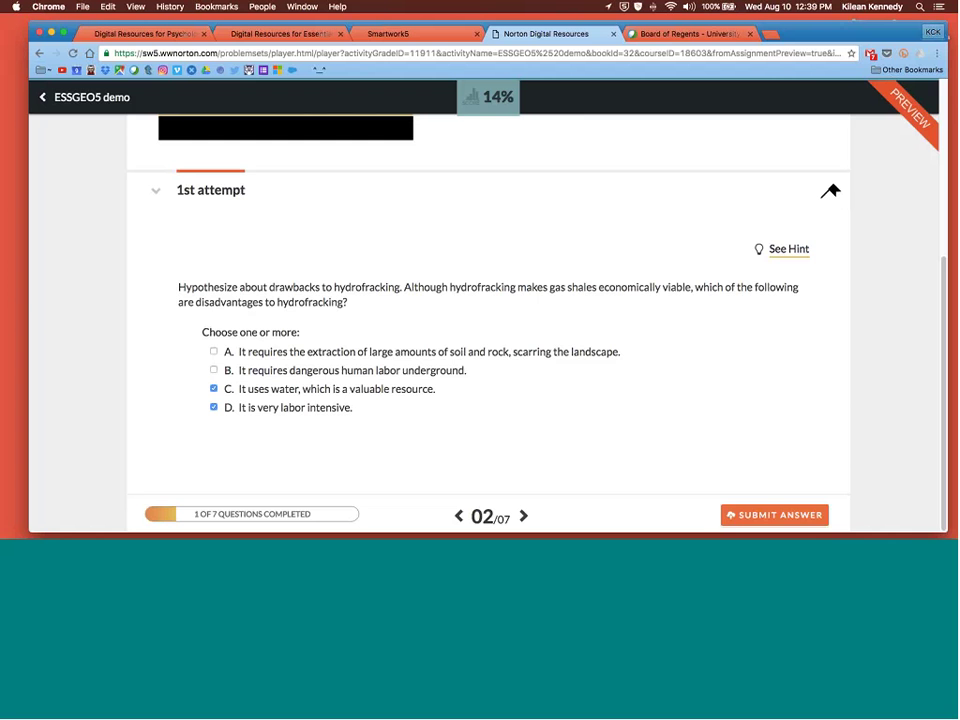
click(774, 515)
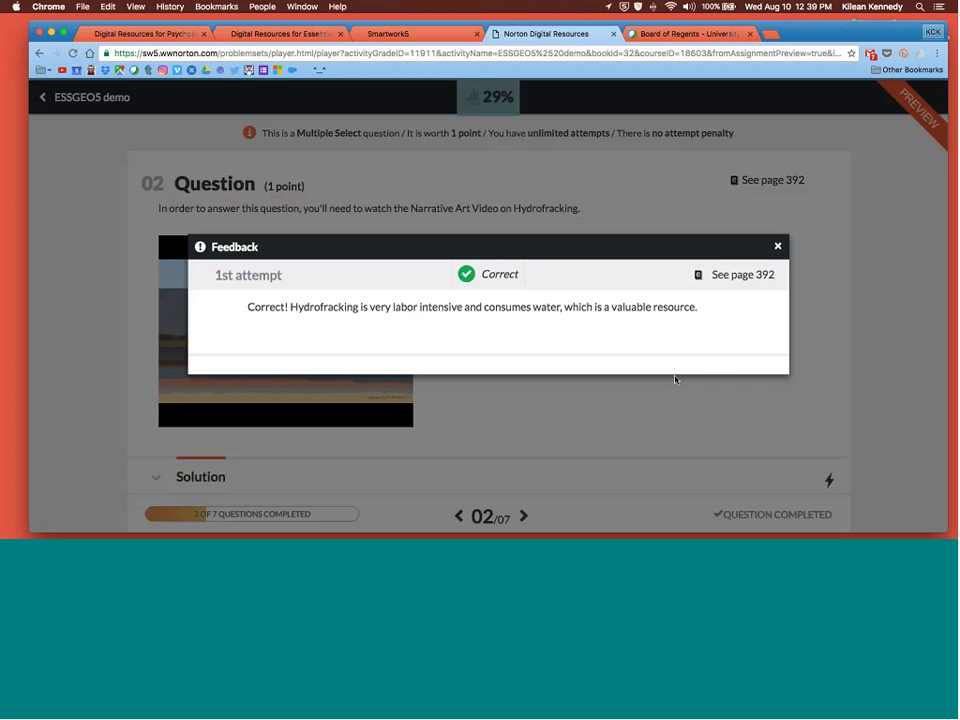
click(725, 390)
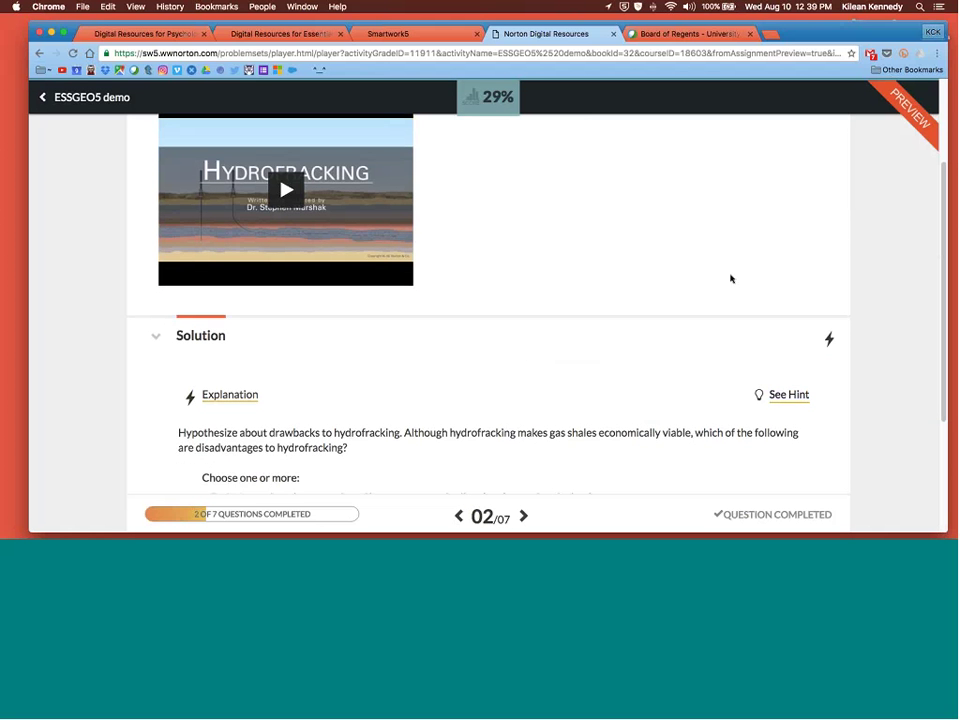
- Advance to question 3, return to the ESSGEO5 demo overview to view question statuses, and close the student preview
click(524, 516)
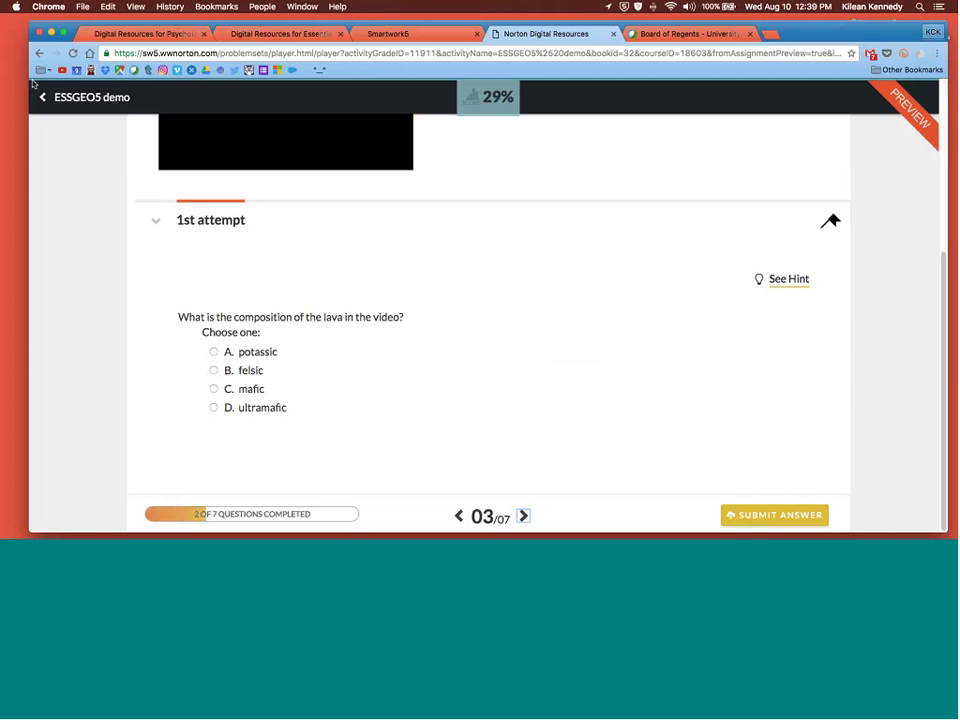
click(66, 102)
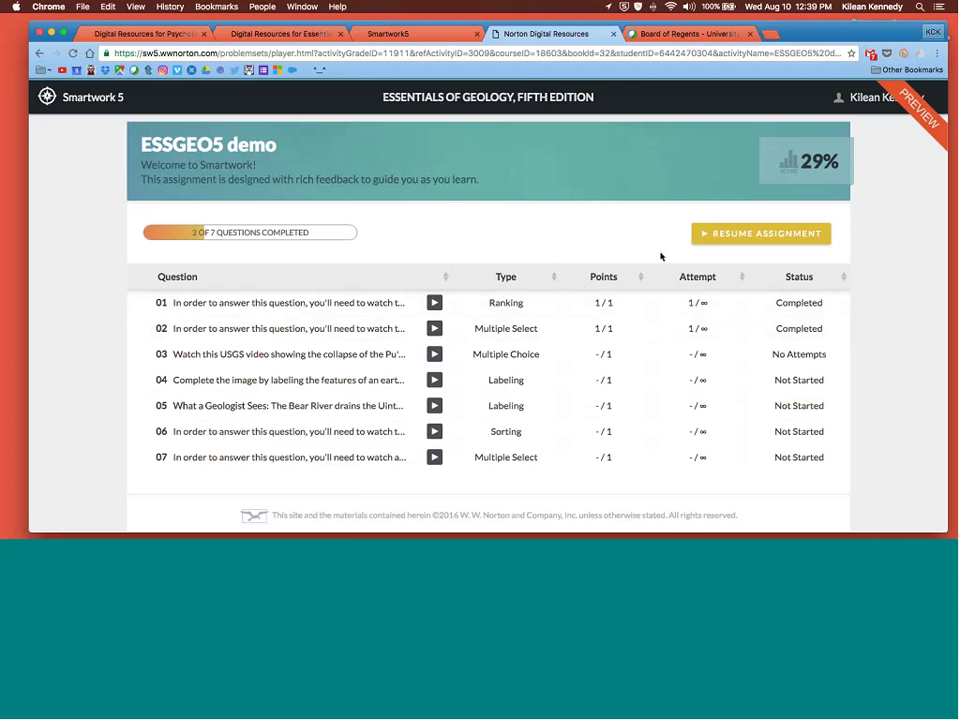
key(super+w)
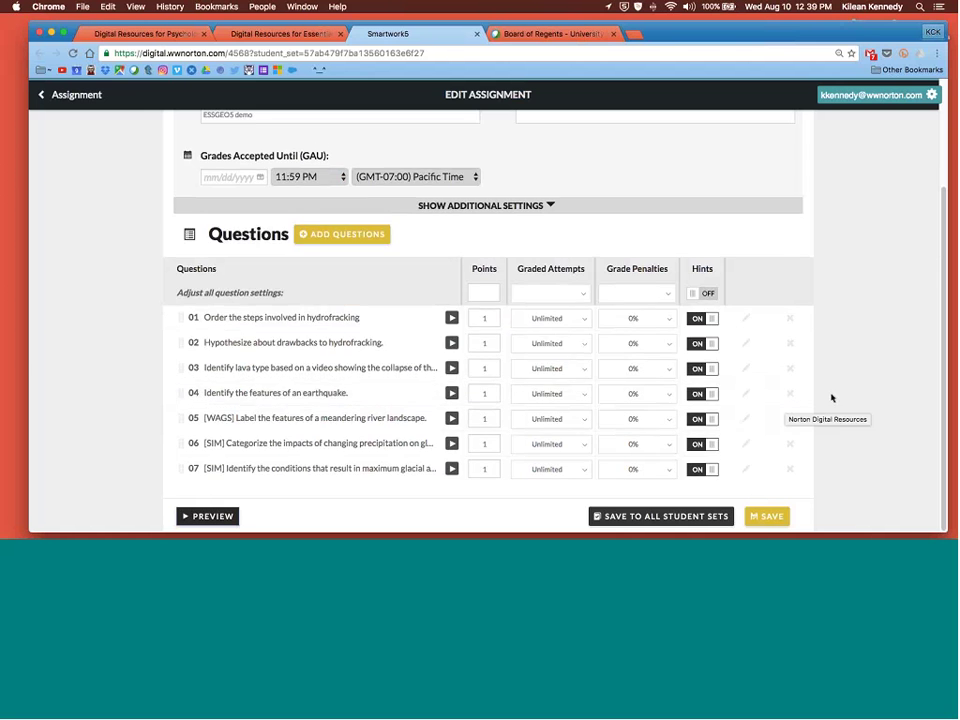
- Open the Question Library from the assignment's question list and look over its filters and available questions
scroll(831, 401, up, 3)
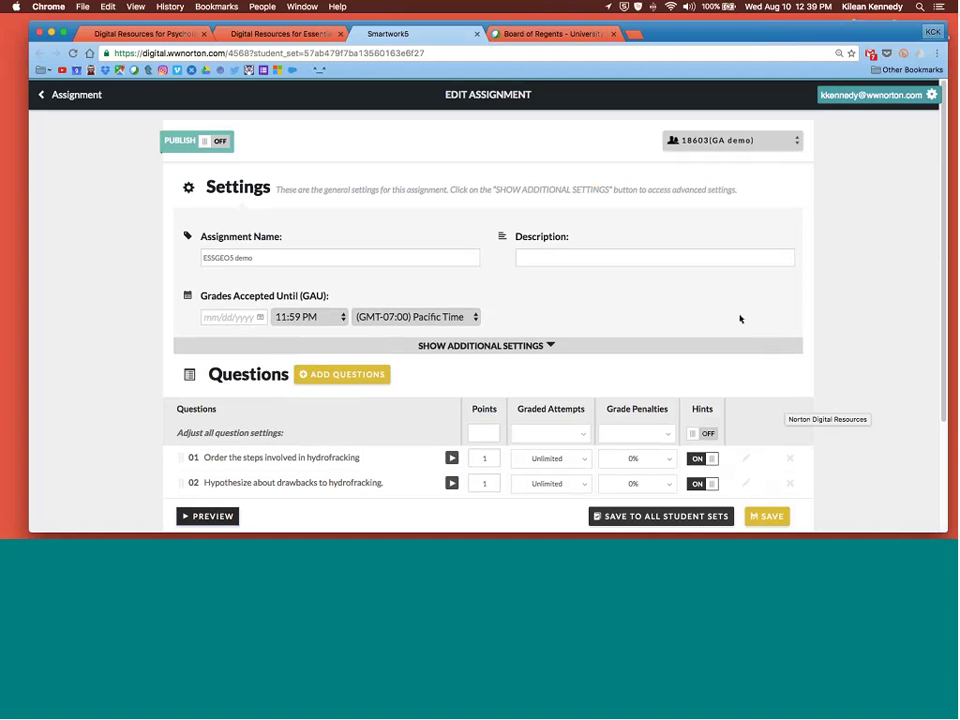
scroll(740, 318, down, 3)
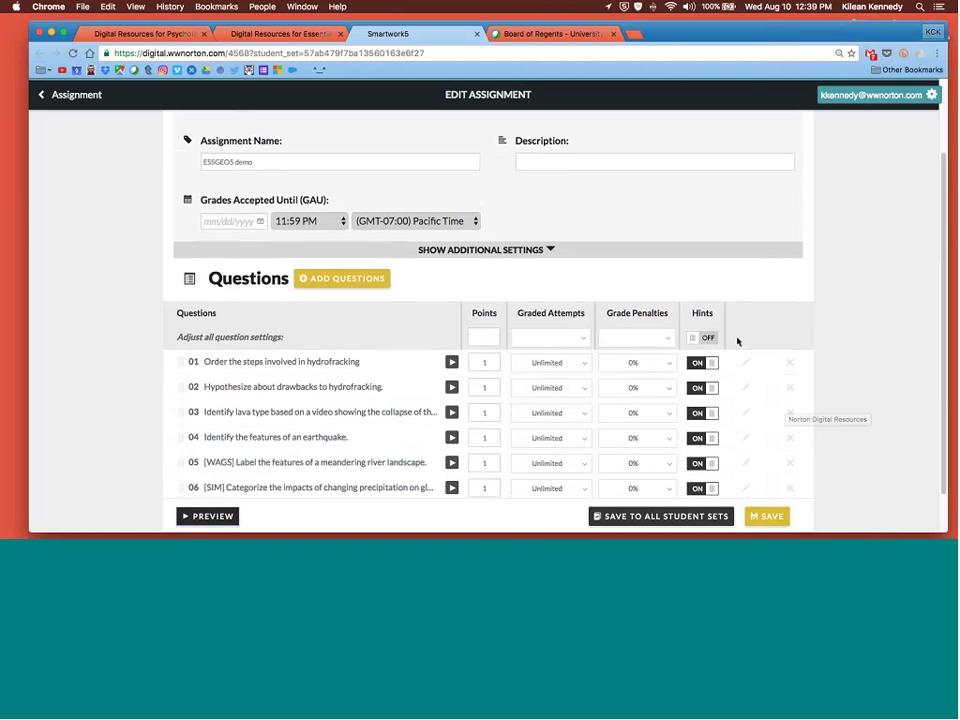
scroll(300, 345, down, 2)
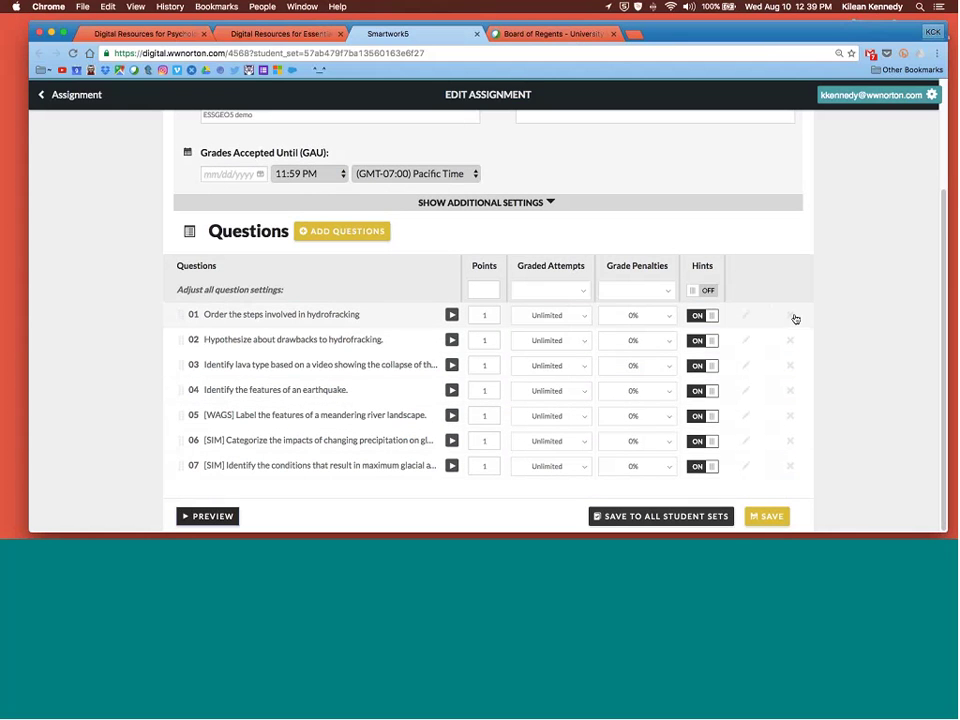
click(305, 235)
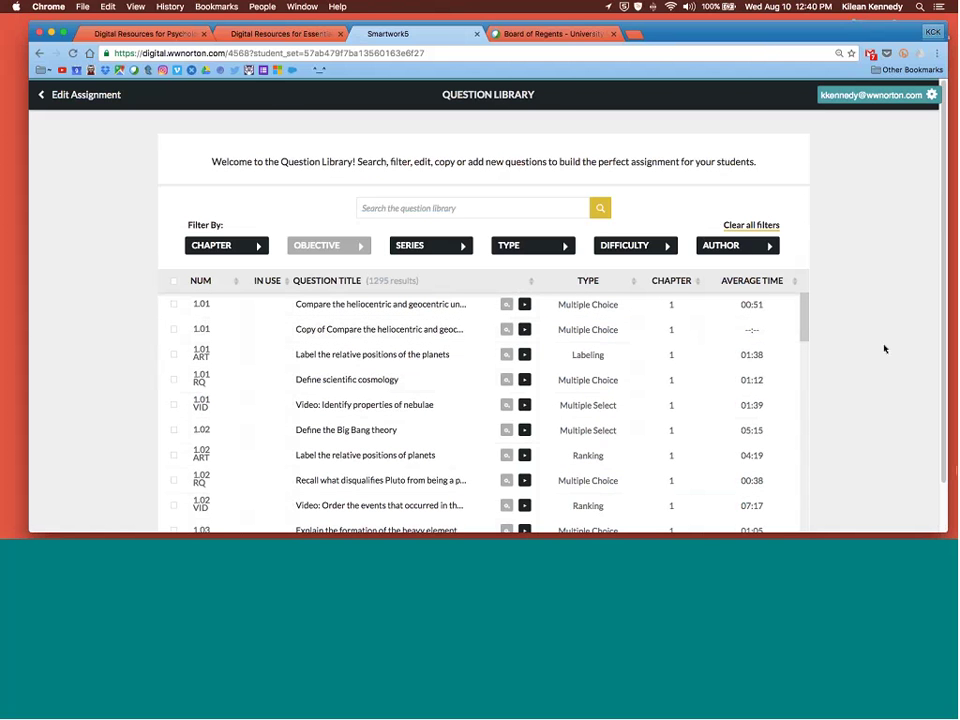
scroll(882, 350, down, 1)
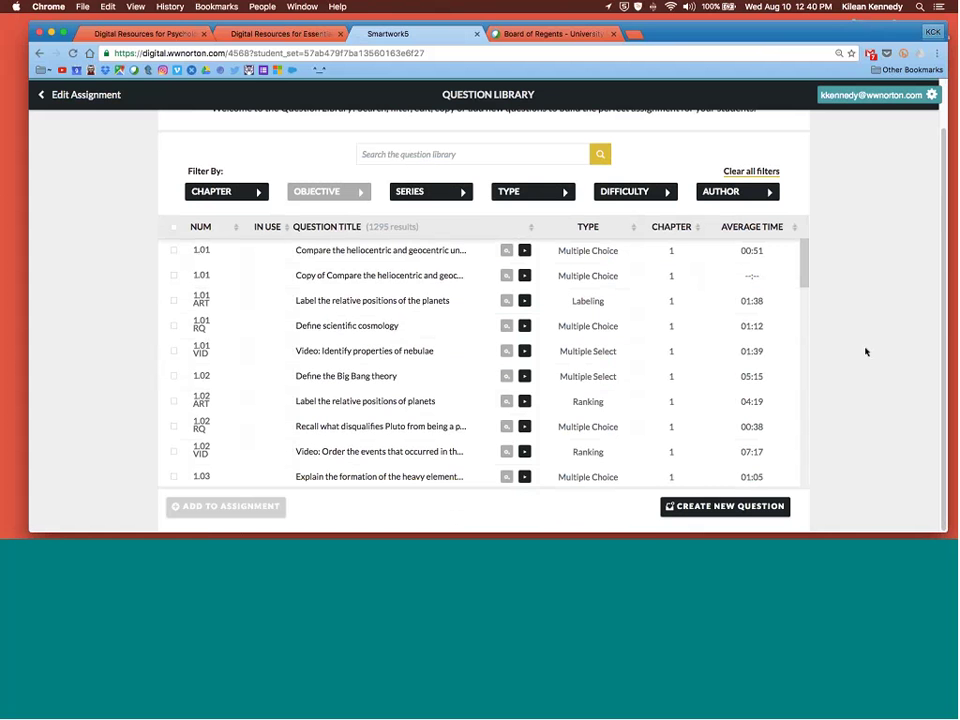
click(716, 507)
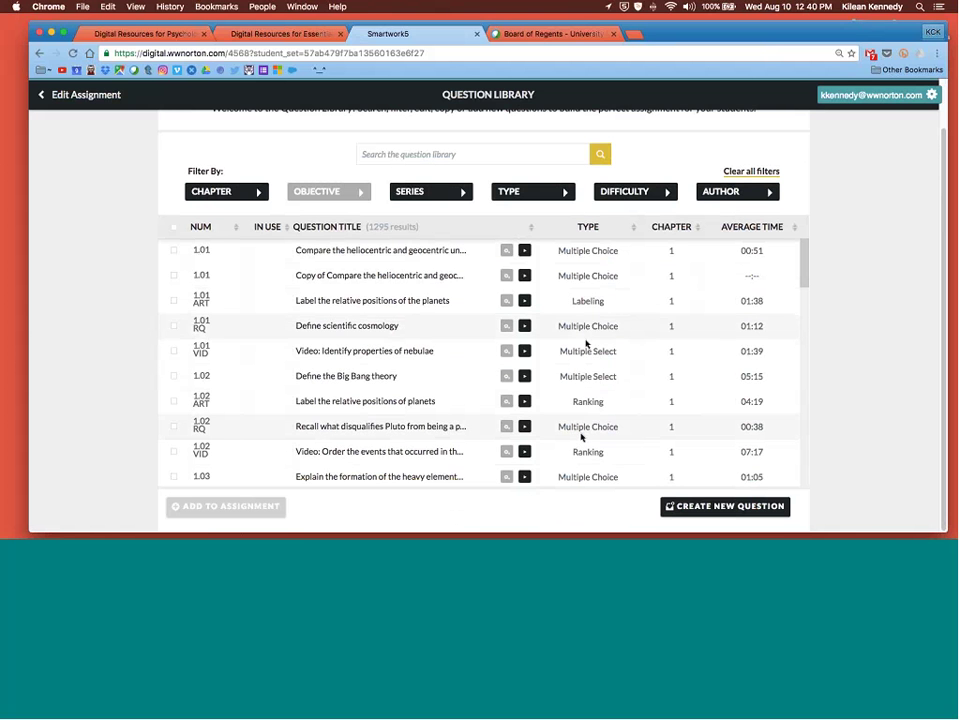
scroll(718, 347, up, 2)
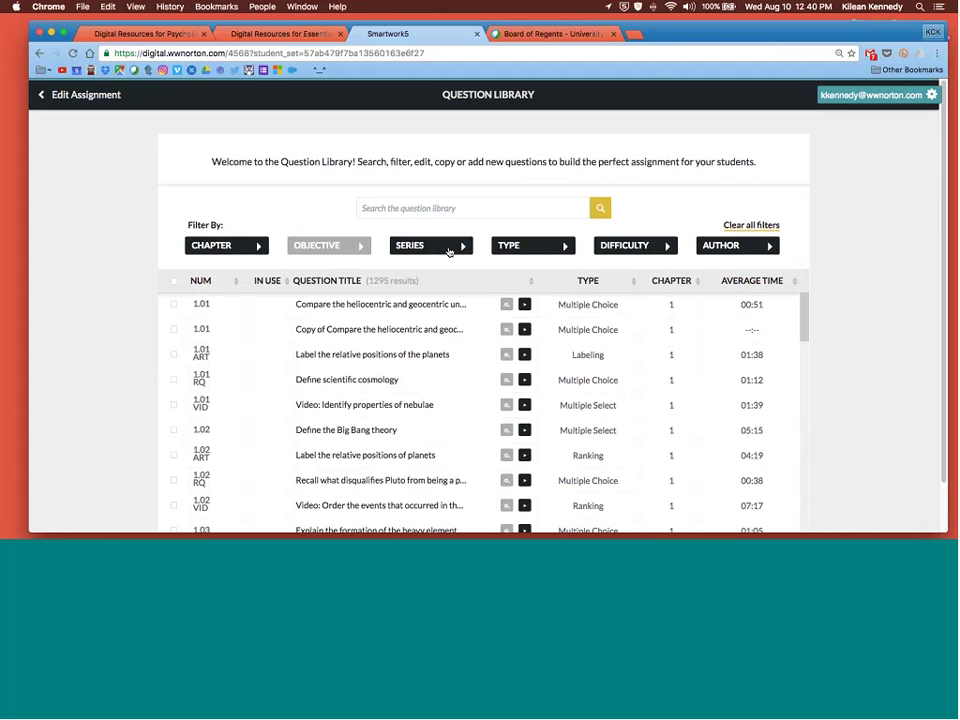
- Look through the Question Library's Type, Difficulty and Author filter options, and return to the ESSGEO5 demo assignment overview
click(566, 247)
click(668, 248)
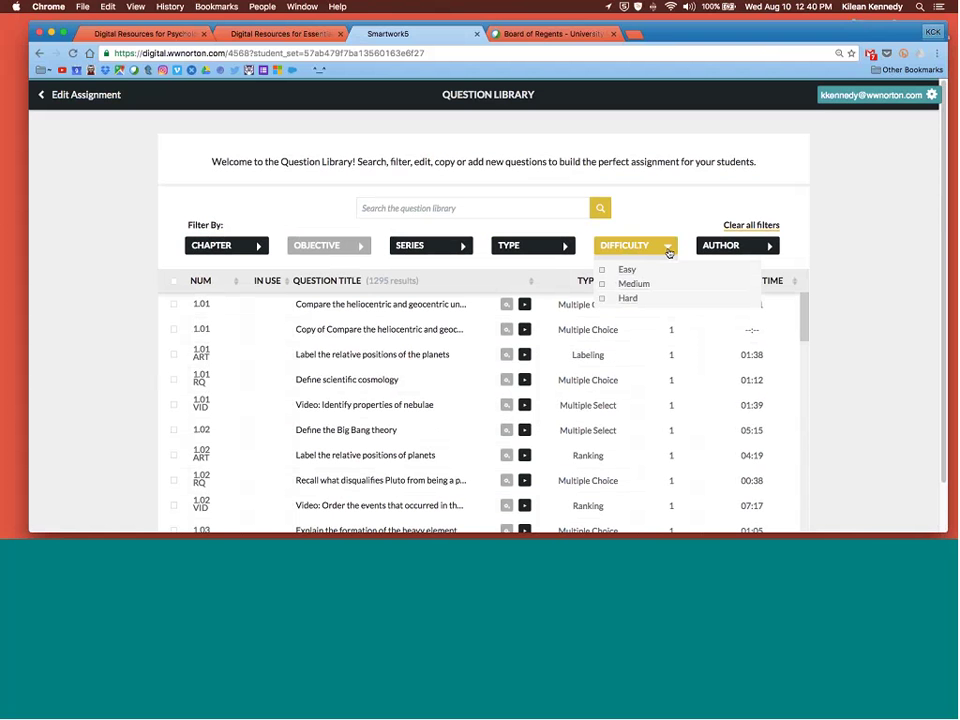
click(771, 251)
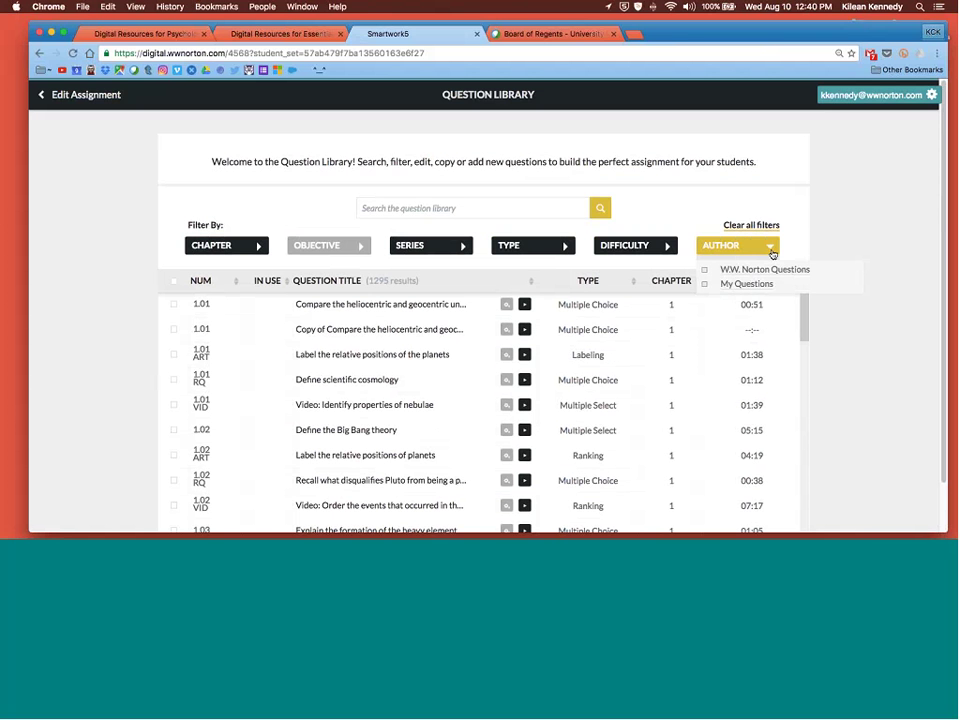
click(122, 287)
scroll(124, 291, down, 2)
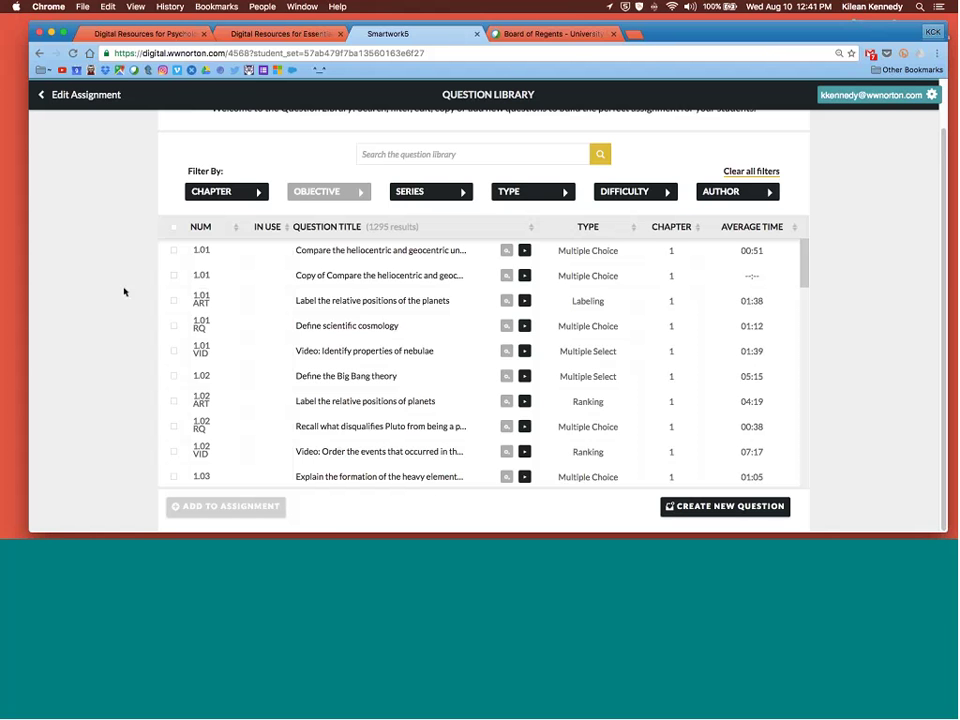
click(69, 99)
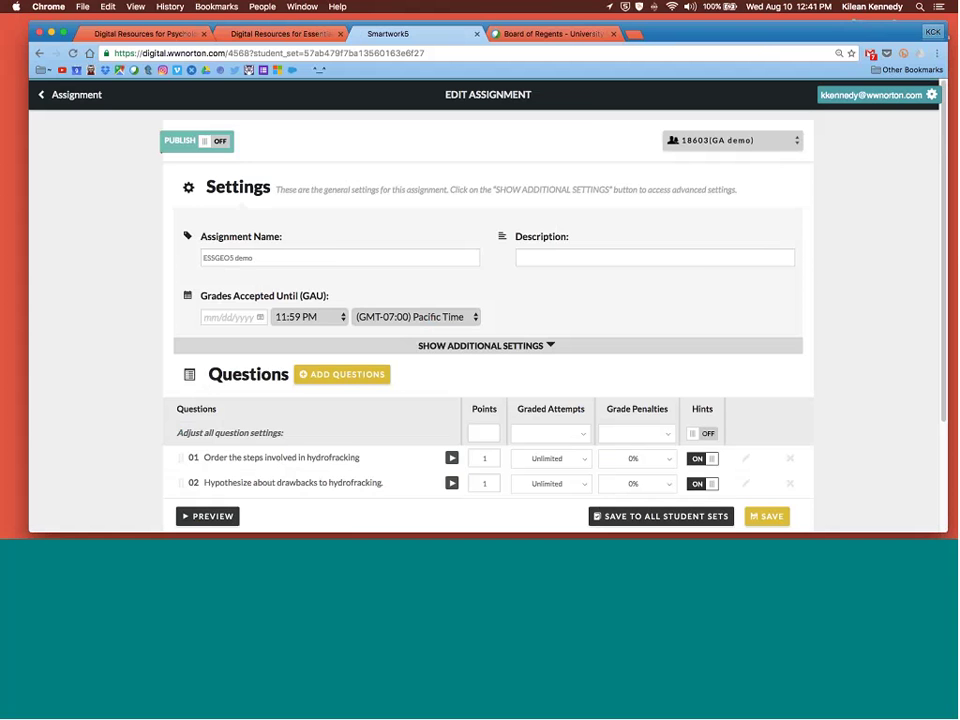
click(76, 95)
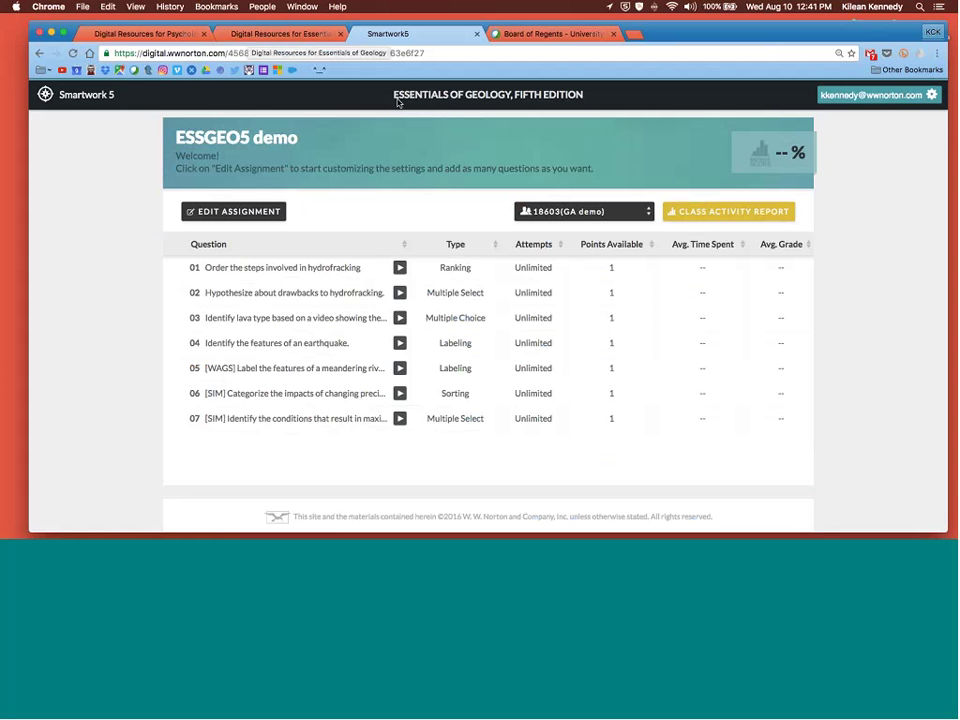
- Open the class activity report for the assignment and show the ESSGEO5 Demo Data student set
click(716, 211)
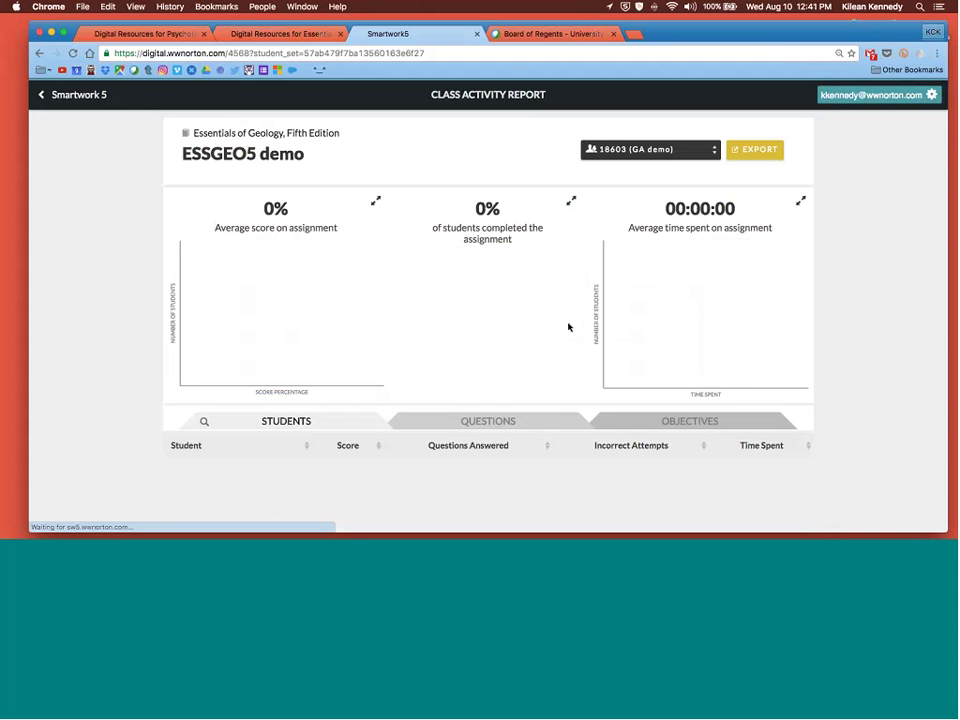
click(665, 150)
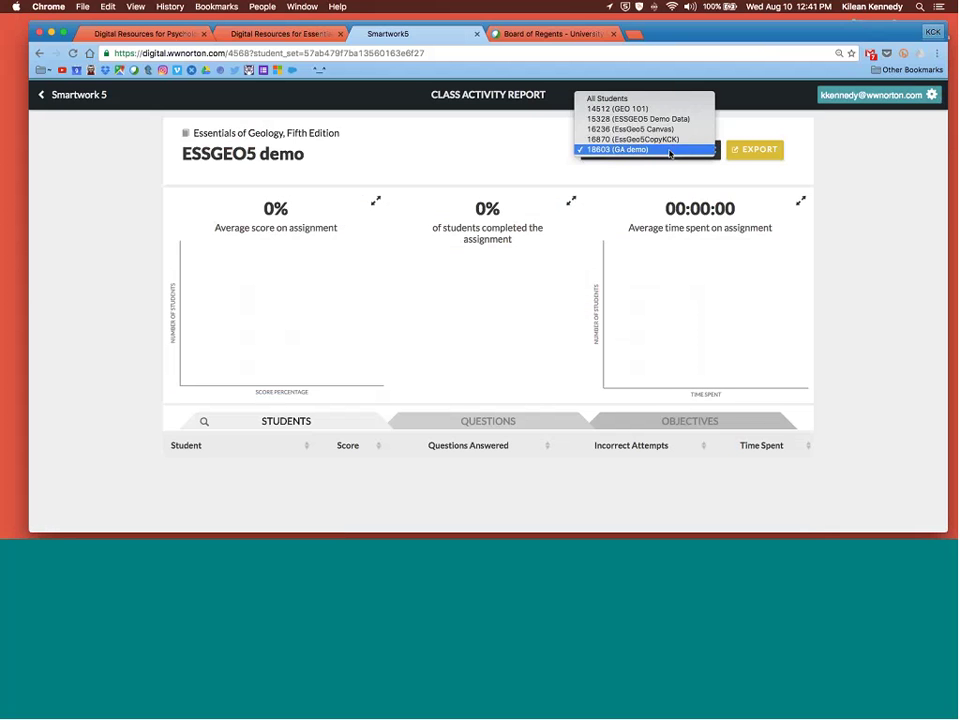
click(711, 189)
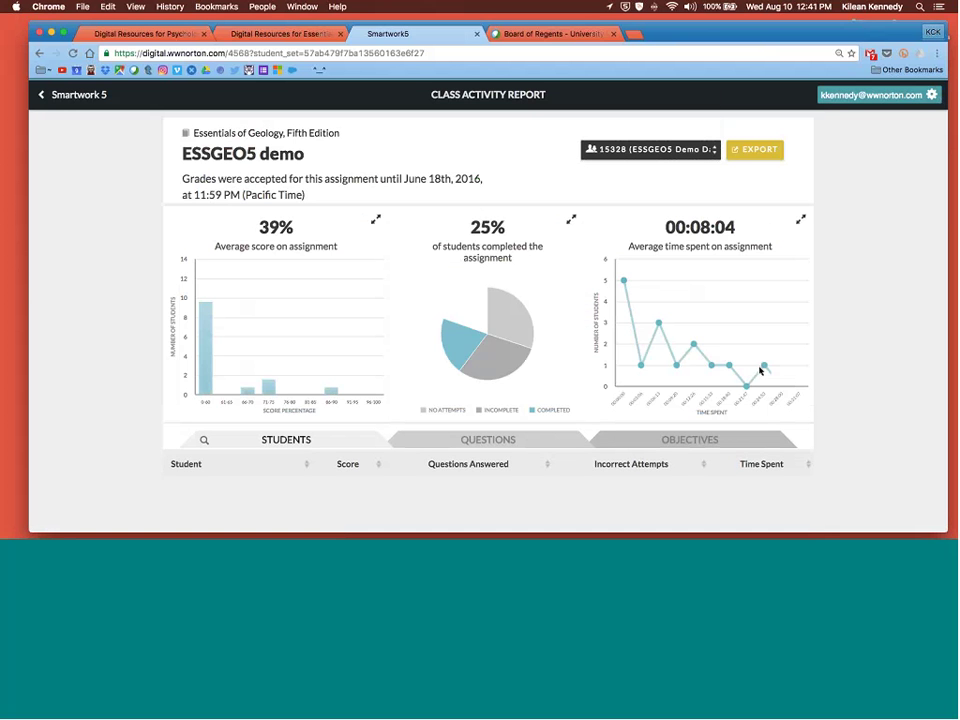
- Examine the report's score, completion and time-spent charts, enlarging the assignment completion pie chart and closing it again
mouse_move(801, 394)
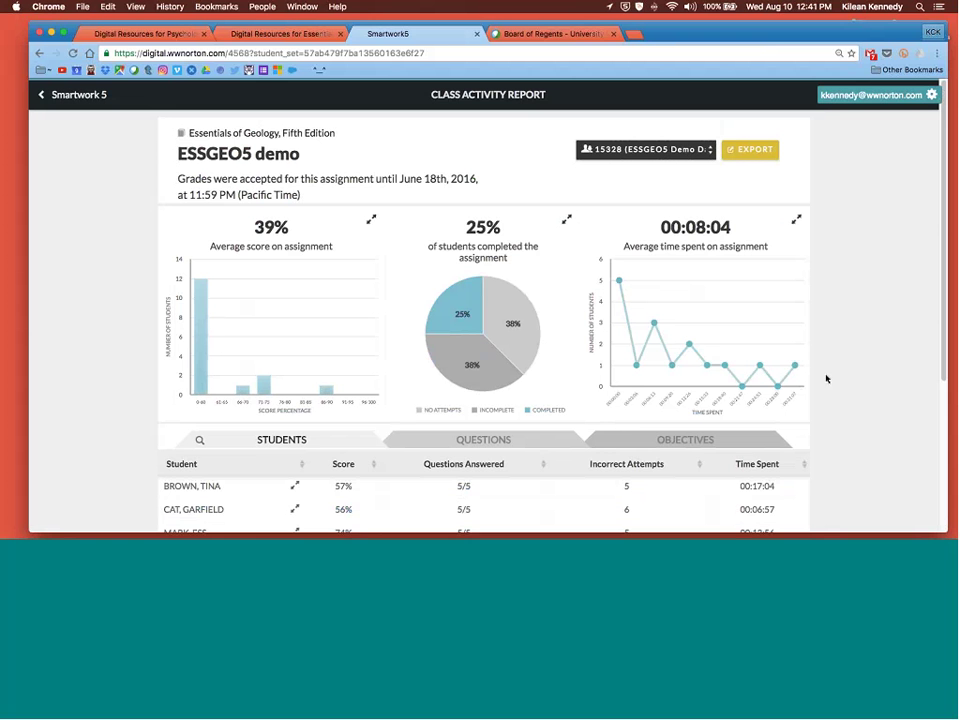
scroll(830, 360, down, 1)
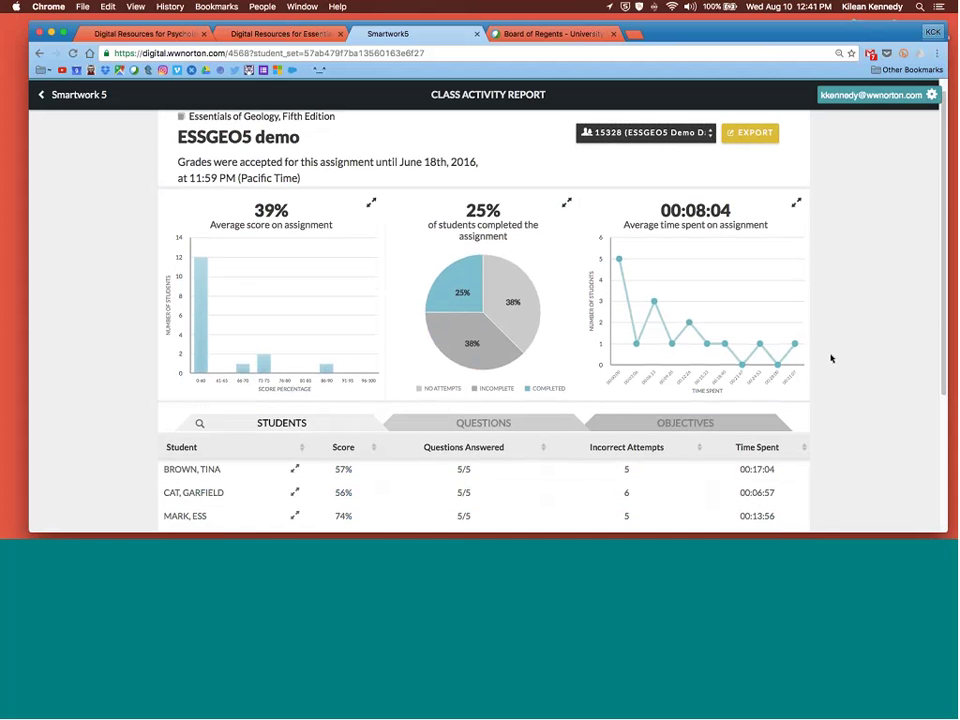
scroll(830, 358, down, 1)
mouse_move(242, 348)
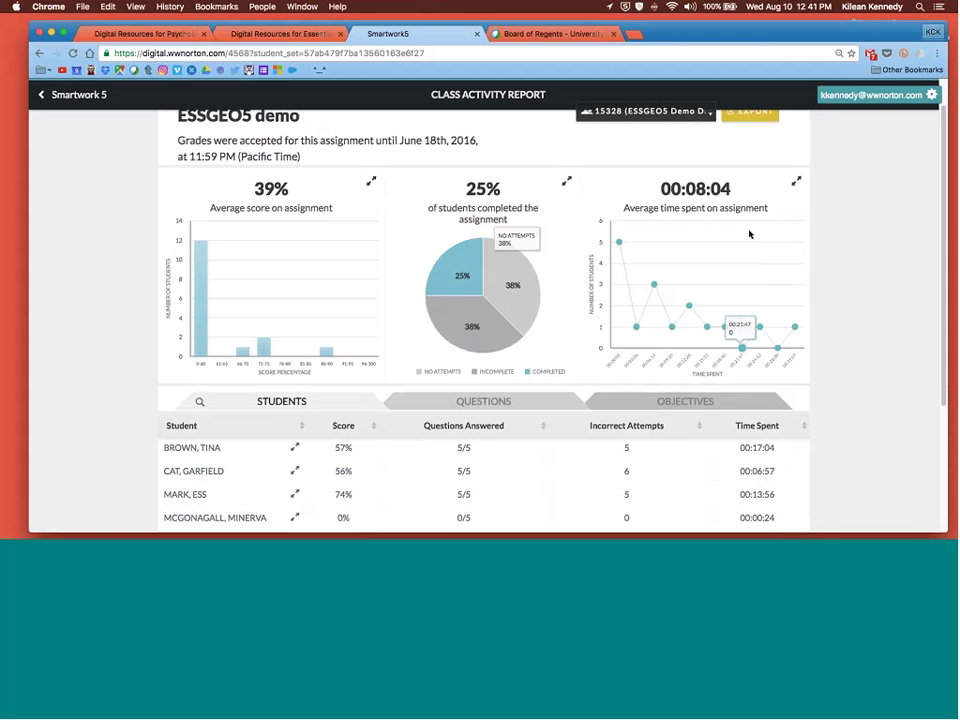
mouse_move(202, 280)
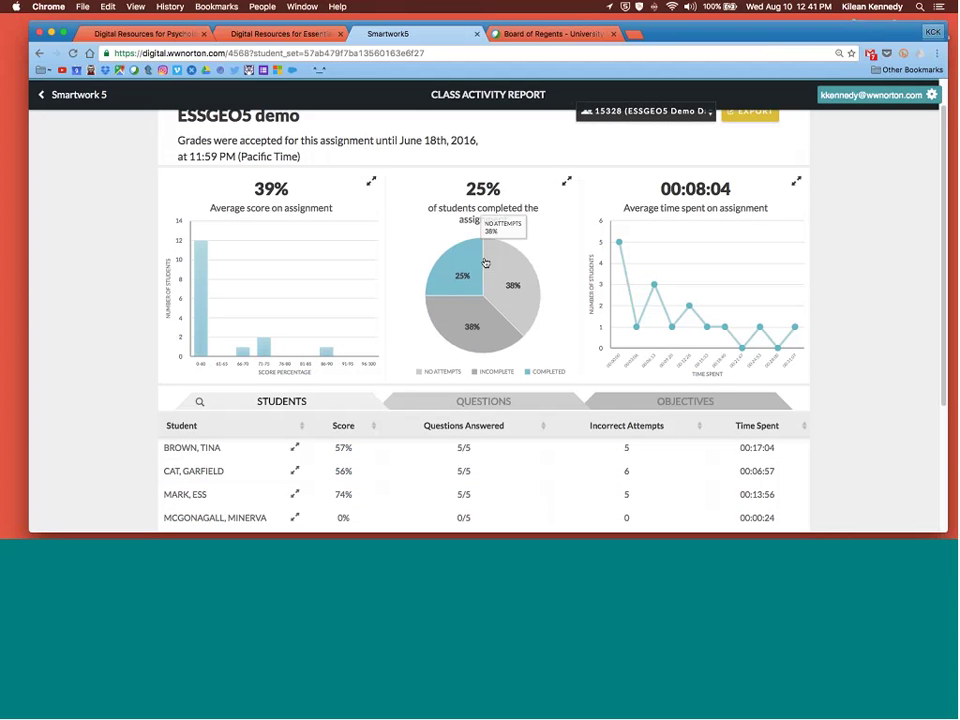
mouse_move(505, 296)
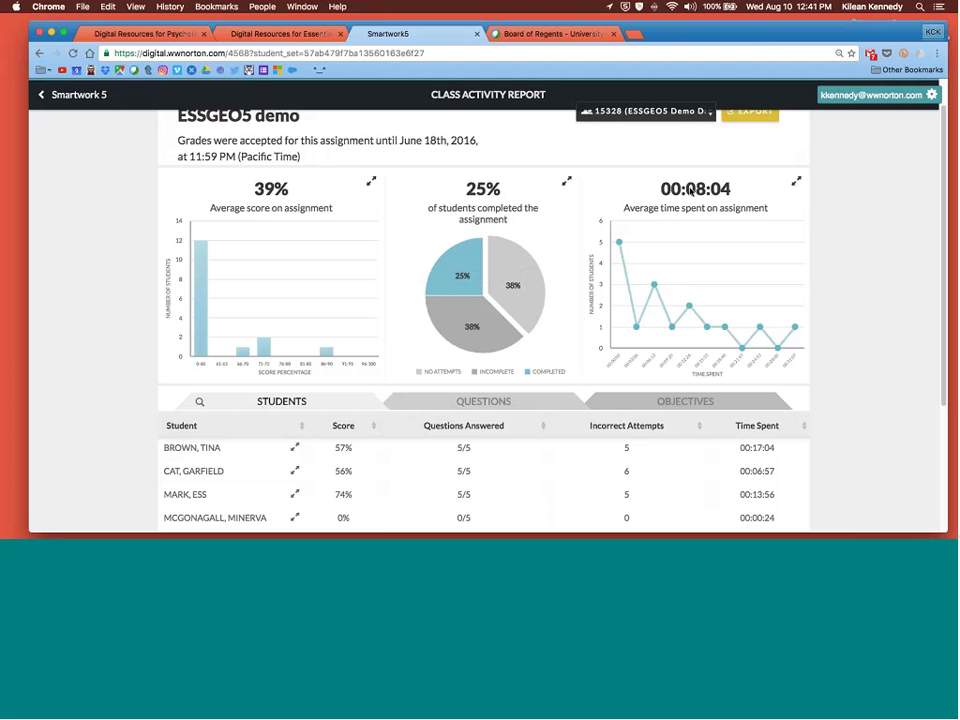
click(566, 183)
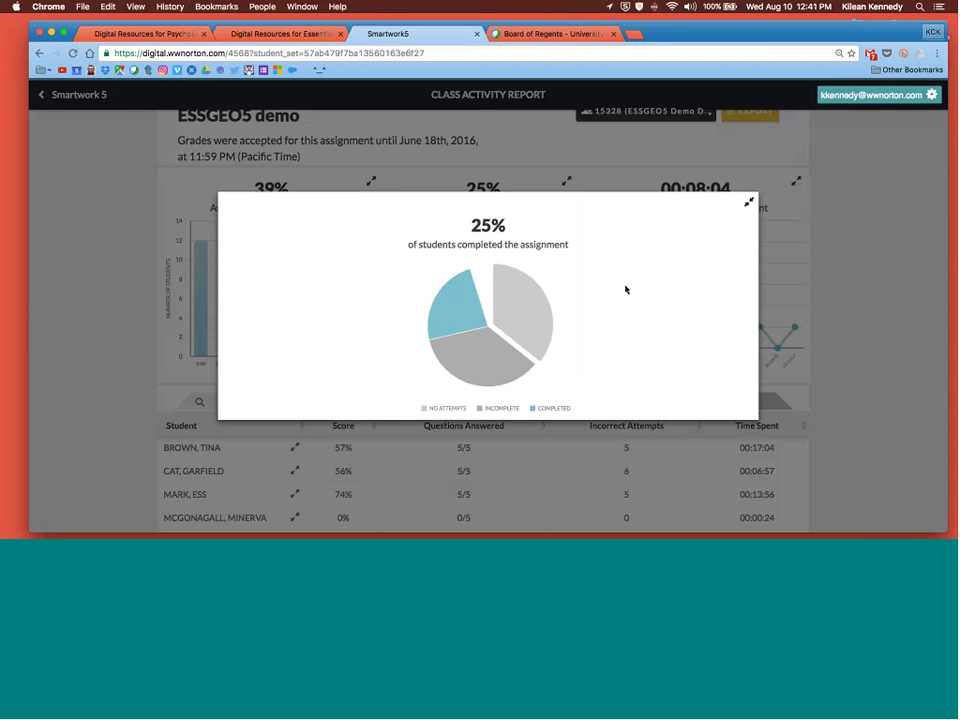
click(749, 202)
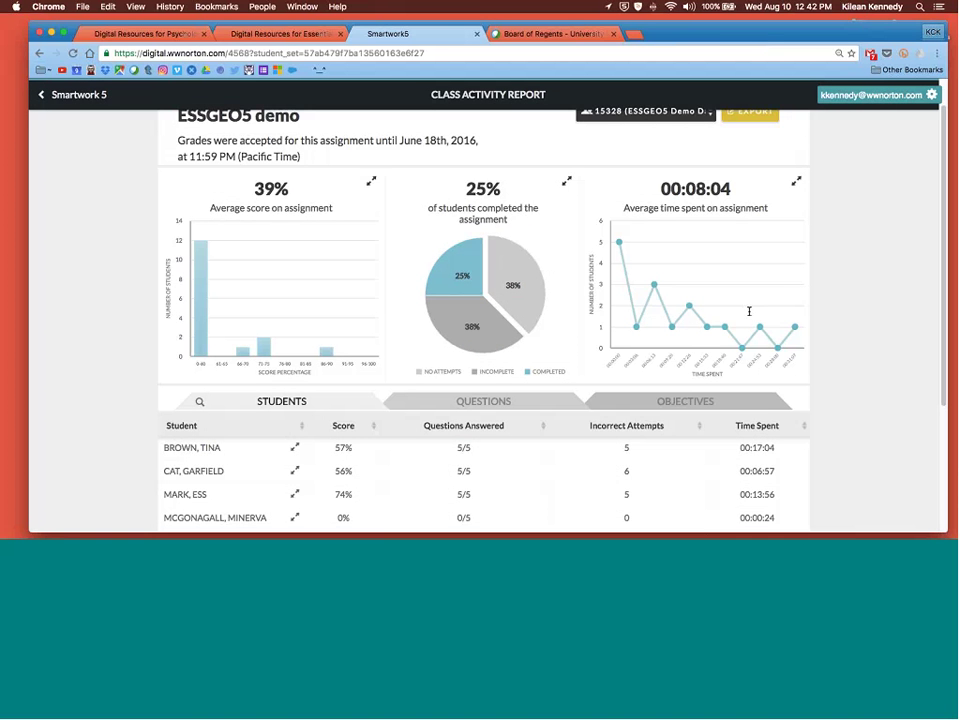
- Review the student results table, inspect question 1's attempts in the first listed student's details, and close the details
scroll(840, 237, down, 3)
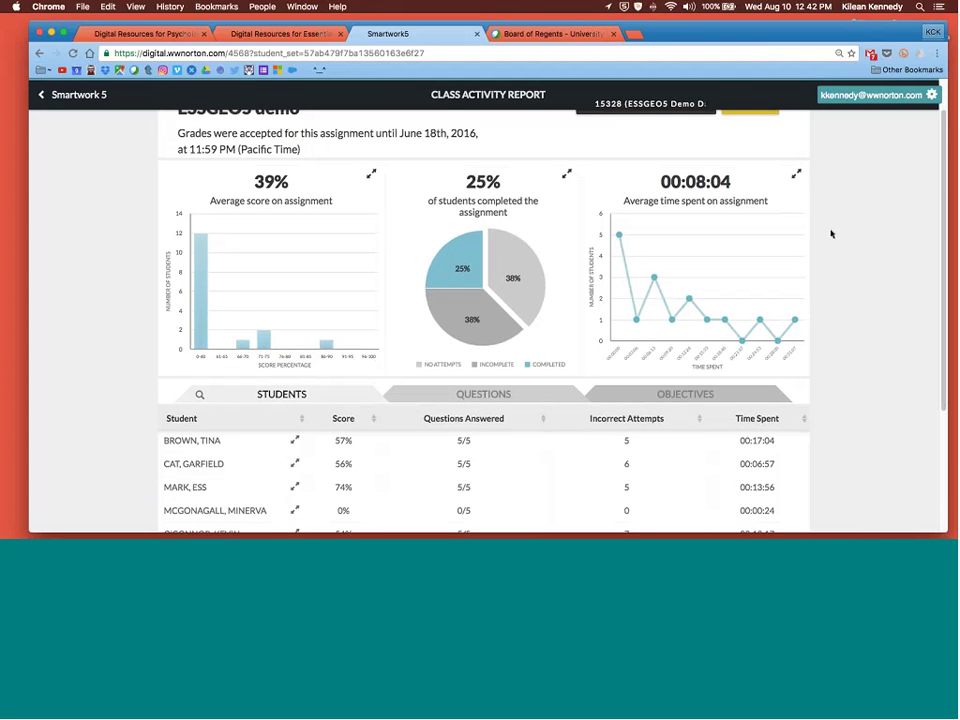
scroll(826, 236, down, 2)
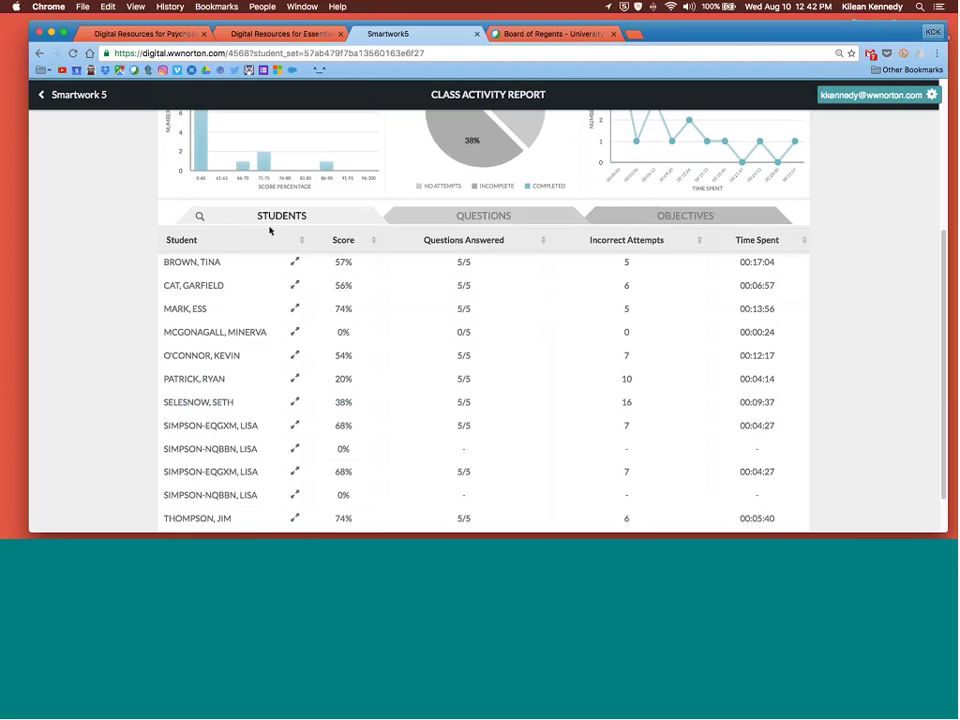
scroll(268, 229, up, 3)
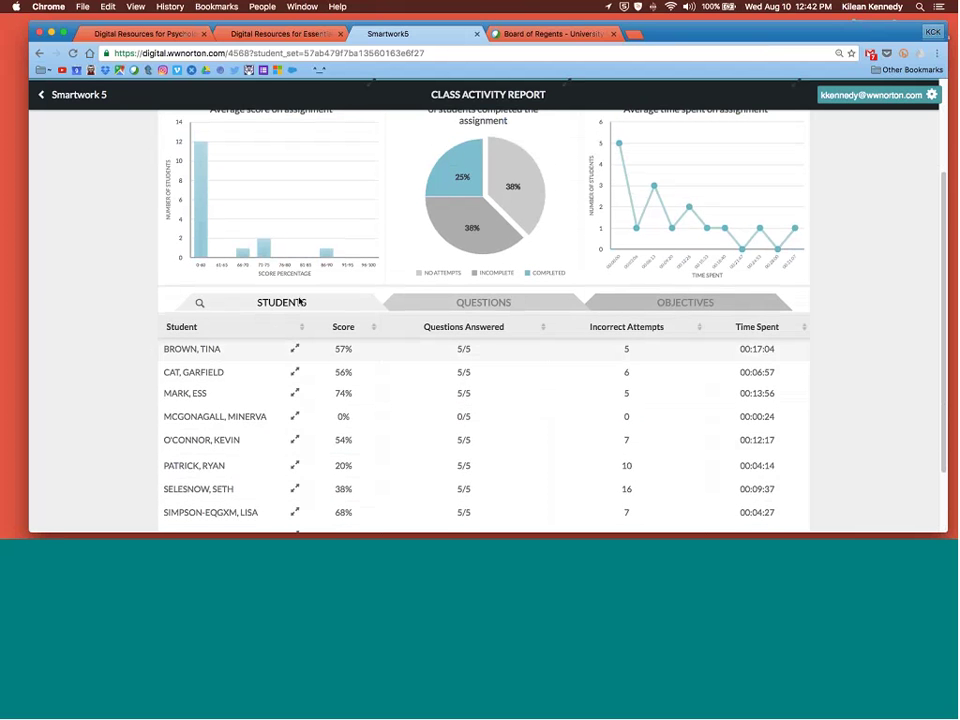
scroll(285, 312, down, 2)
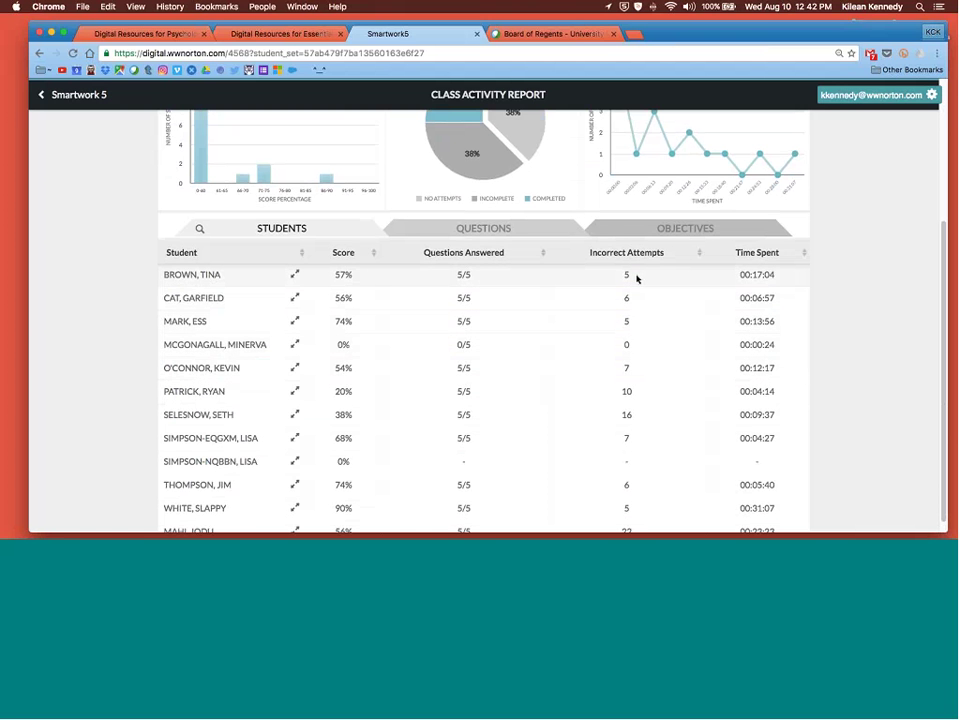
click(295, 276)
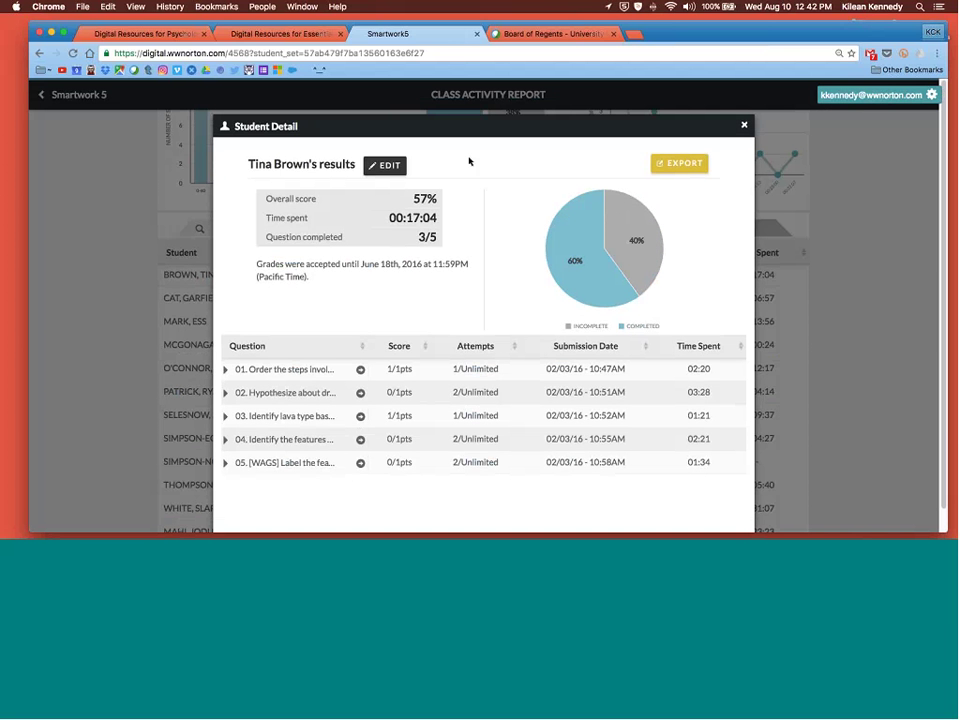
triple_click(469, 161)
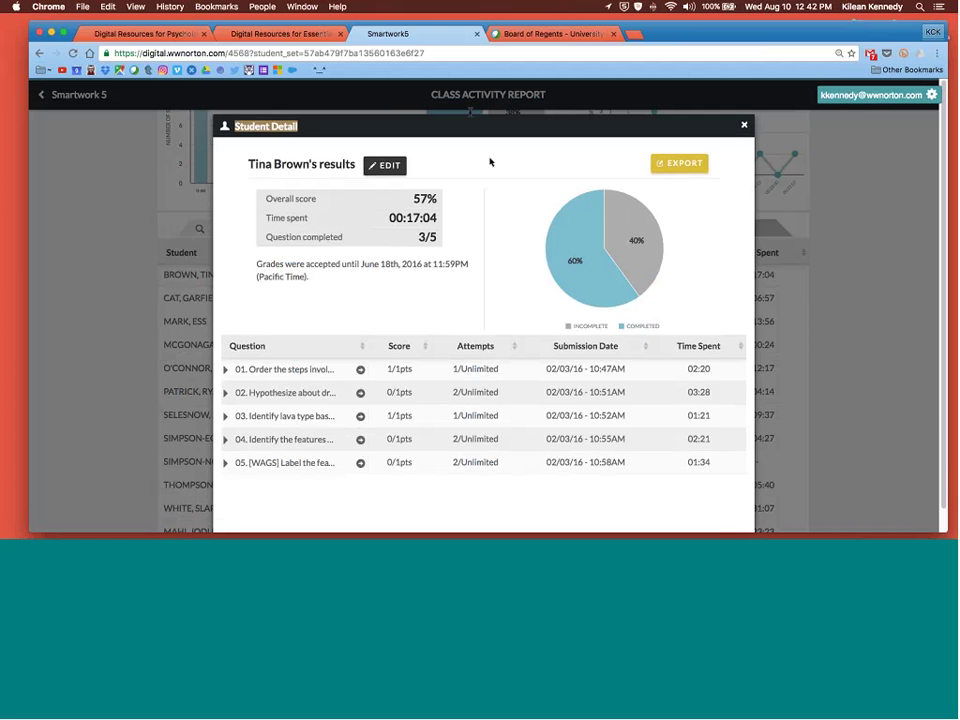
click(490, 162)
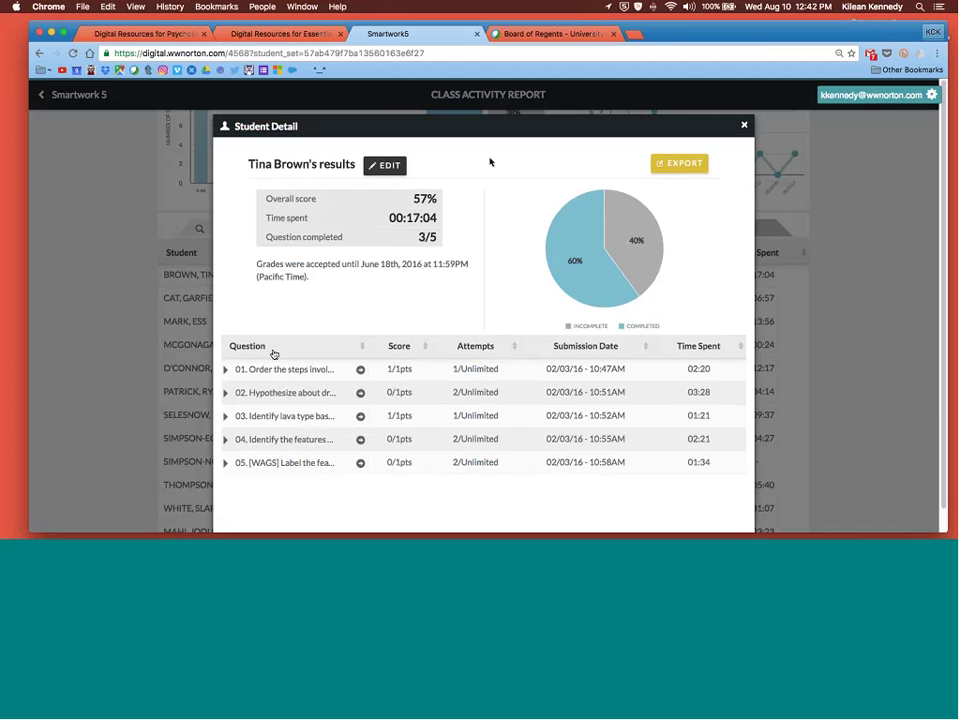
click(225, 370)
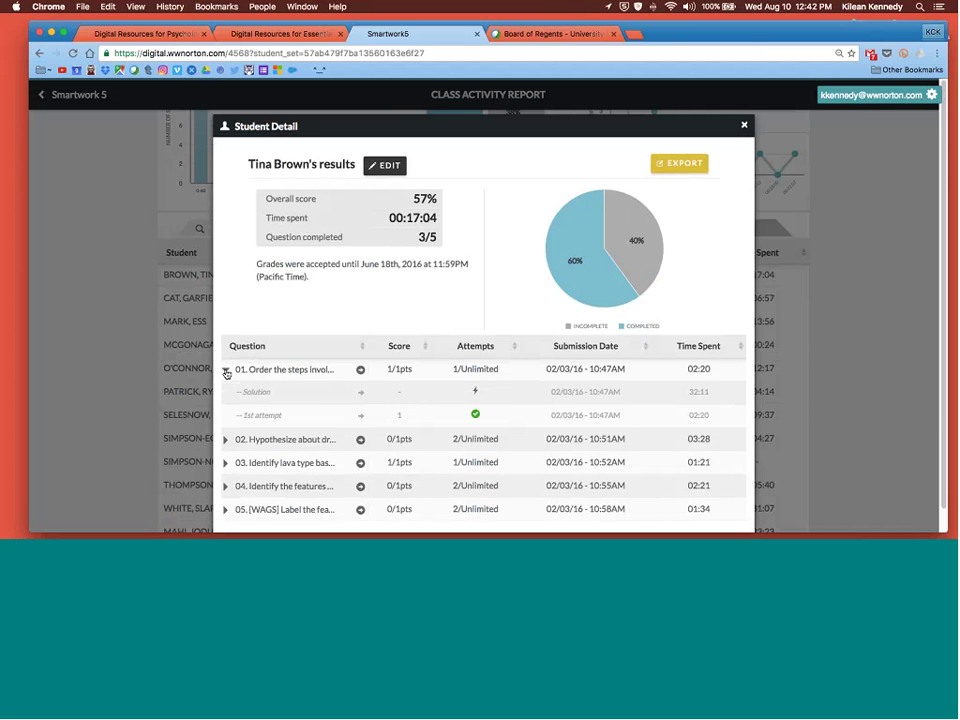
click(226, 371)
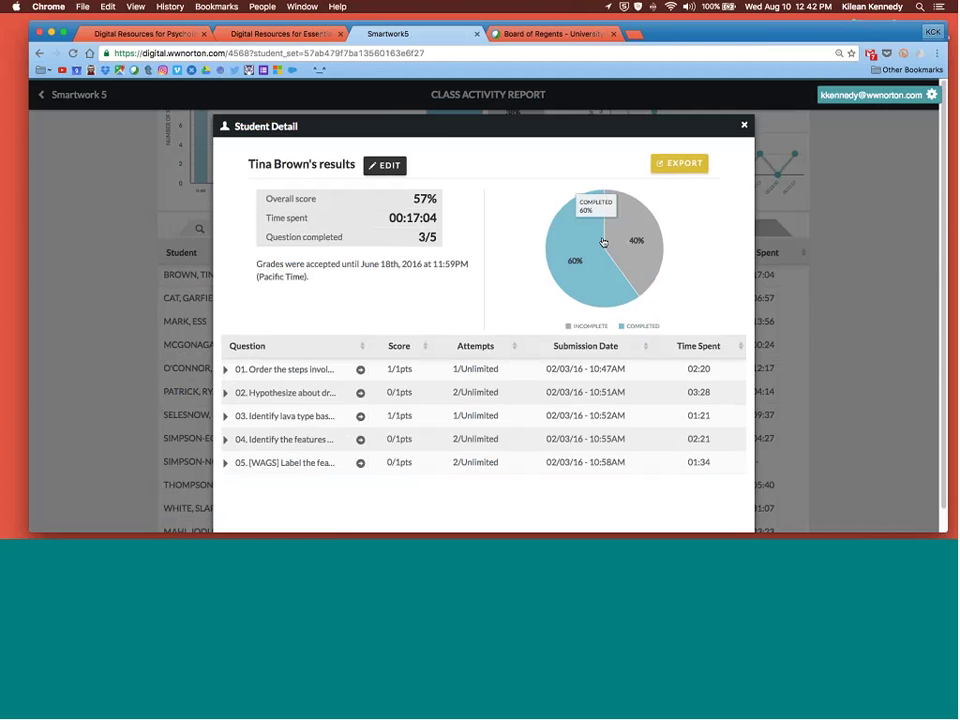
click(744, 127)
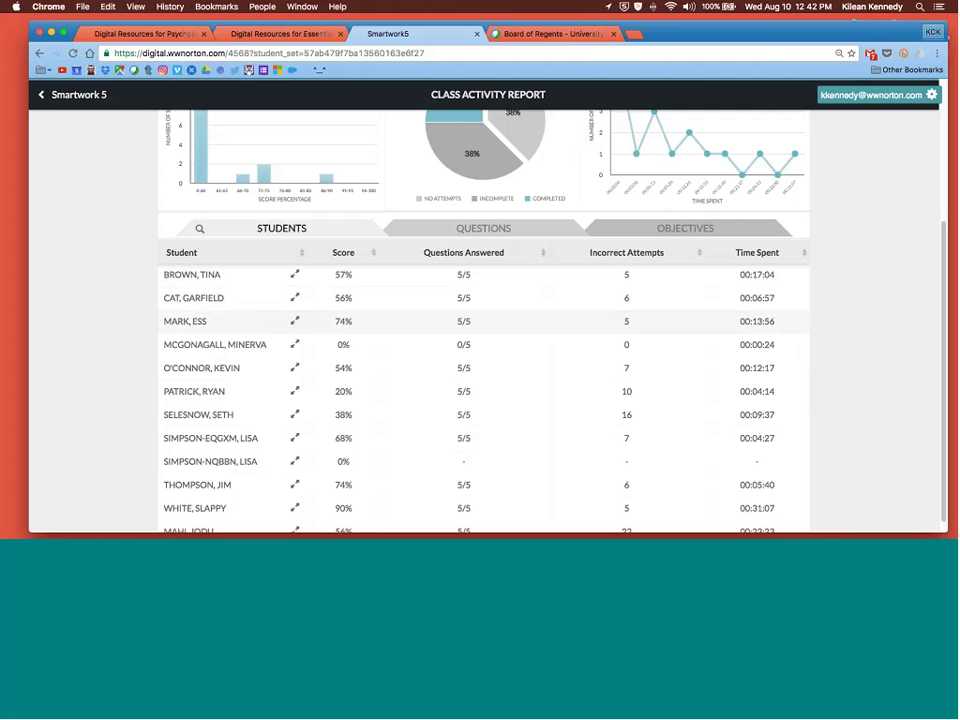
- Show the report's results by question and examine the average scores, submissions, attempts and time spent
click(498, 229)
mouse_move(619, 220)
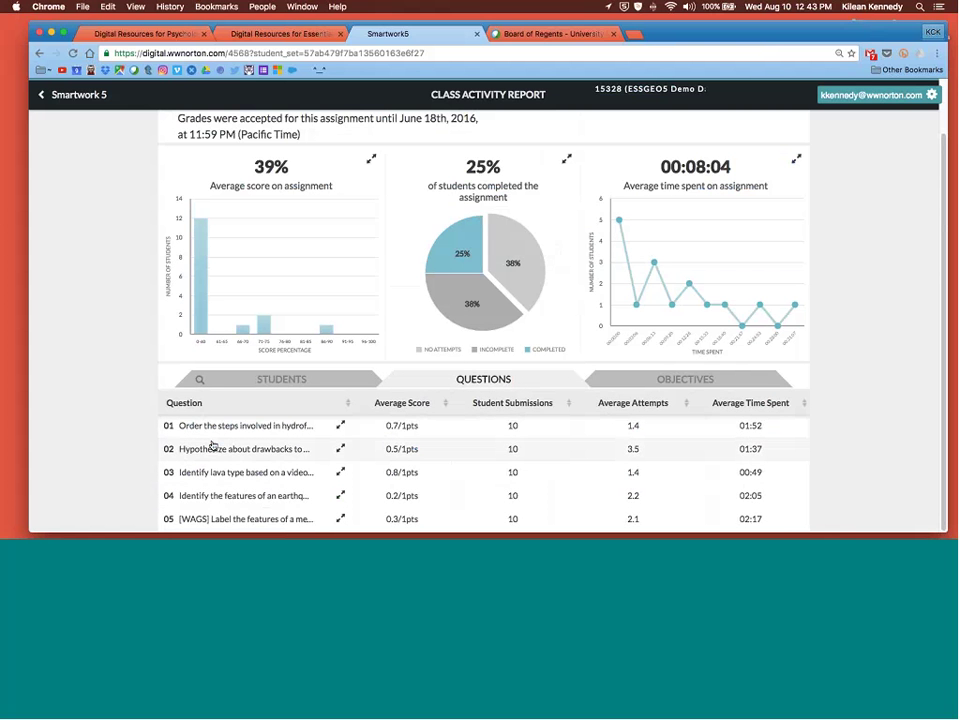
mouse_move(242, 327)
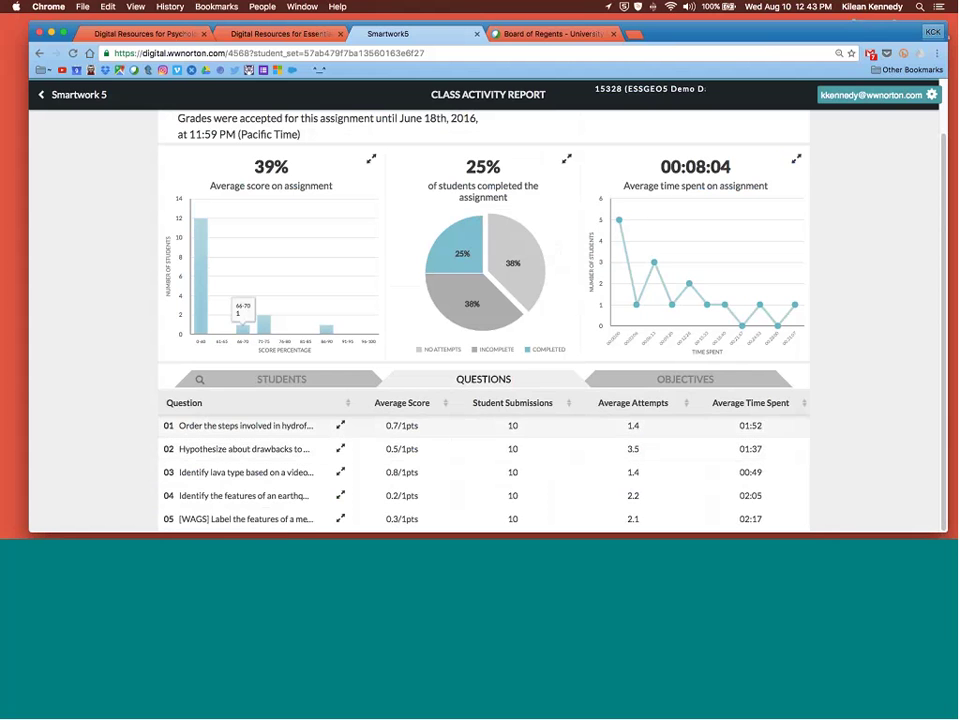
- Leave the class activity report, return to the Essentials of Geology activity list, and close the separate Smartwork5 assignment page
click(72, 96)
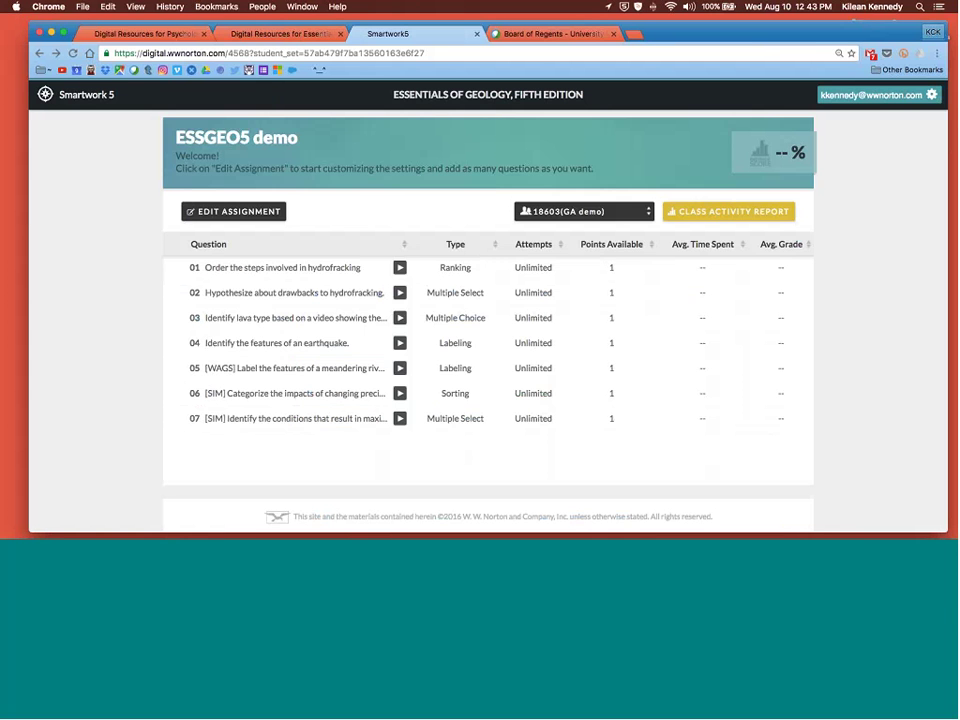
click(303, 35)
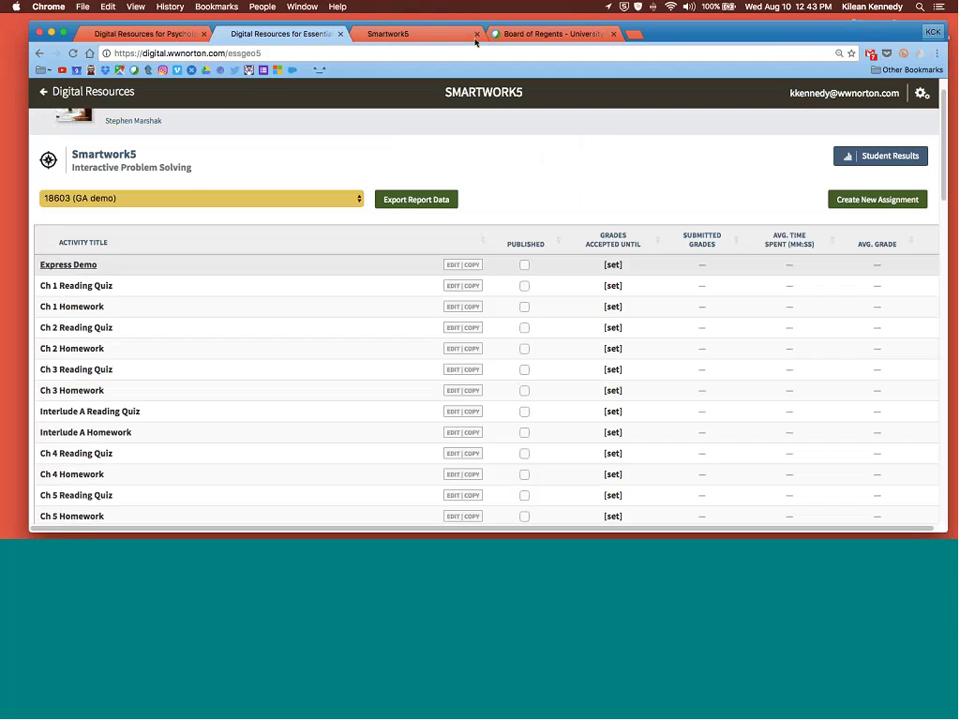
click(476, 33)
- Set the Express Demo assignment's Grades Accepted Until date to 08/27/2016 at 11:59 PM Eastern Time and mark the assignment as published
scroll(586, 366, up, 1)
scroll(586, 366, up, 2)
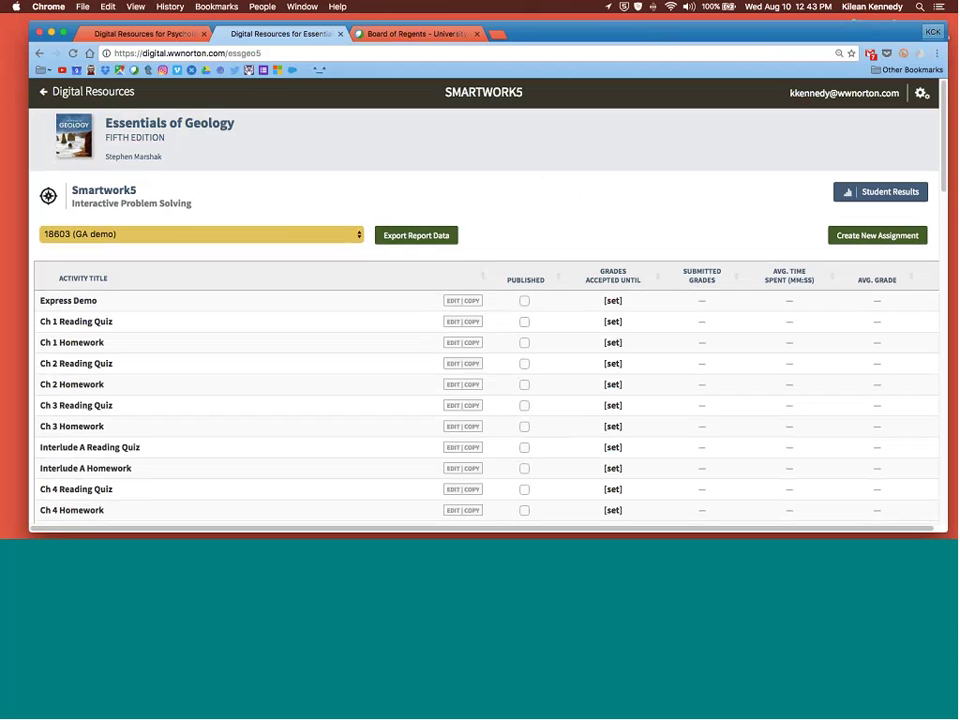
scroll(386, 302, down, 2)
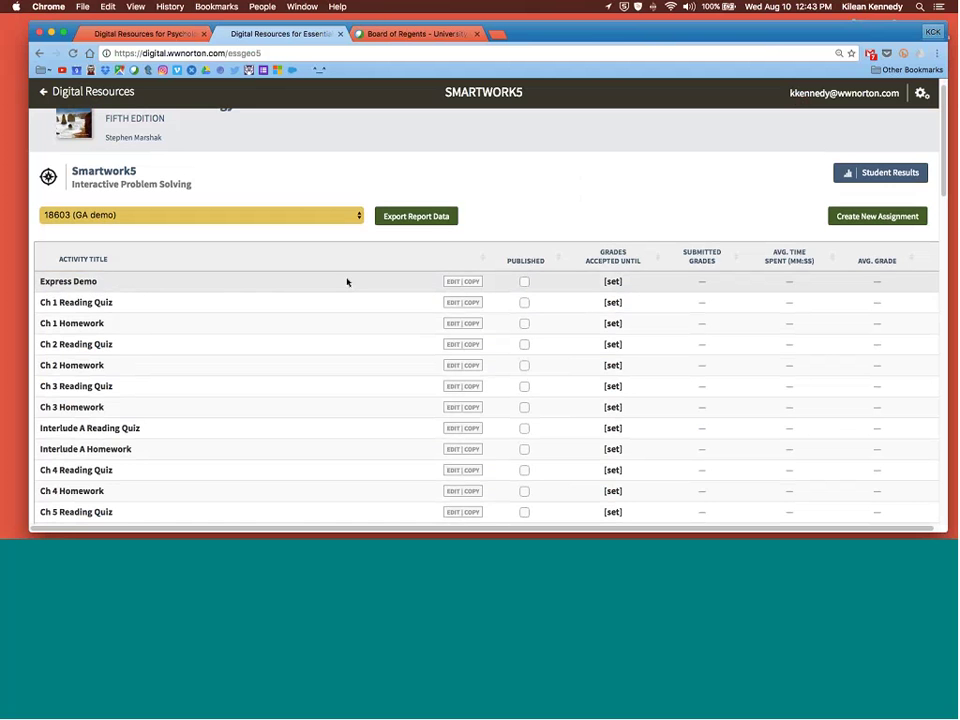
scroll(345, 296, down, 5)
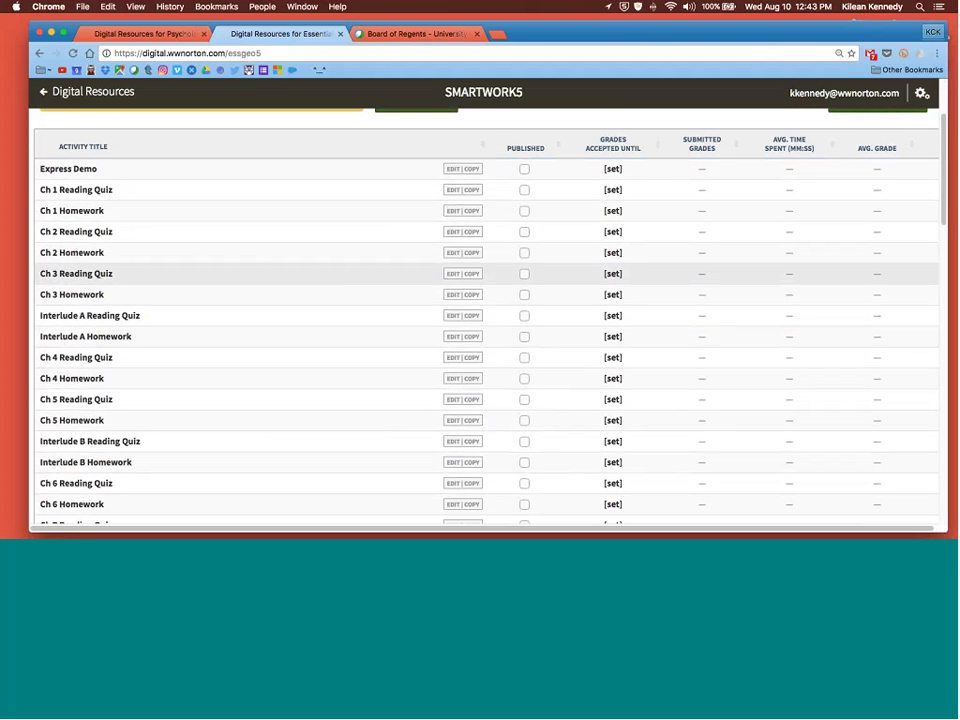
scroll(636, 231, up, 5)
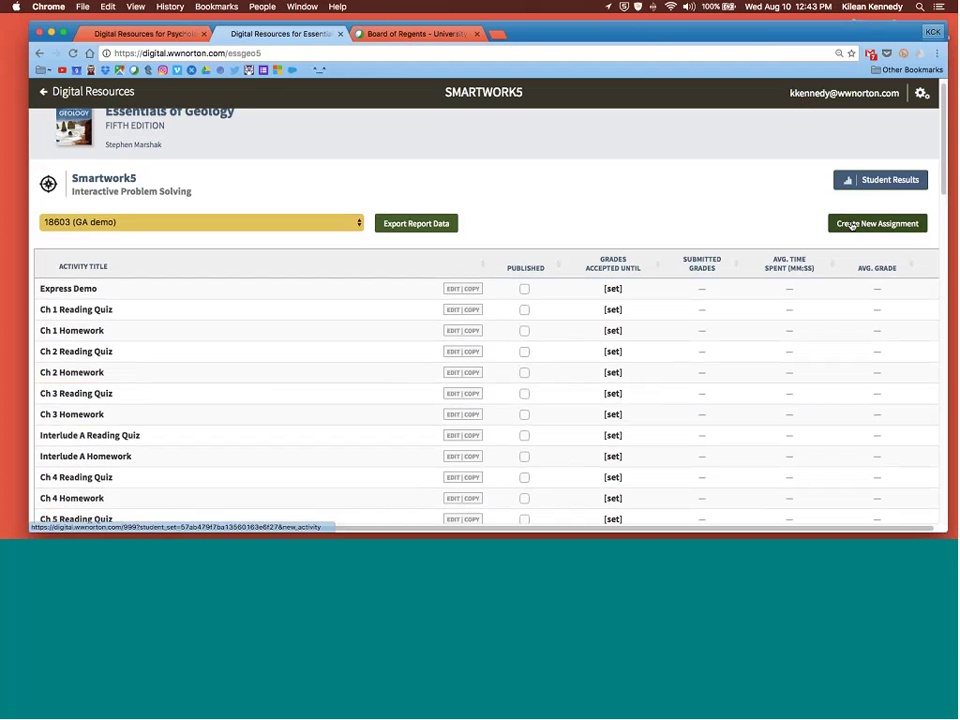
scroll(116, 274, down, 1)
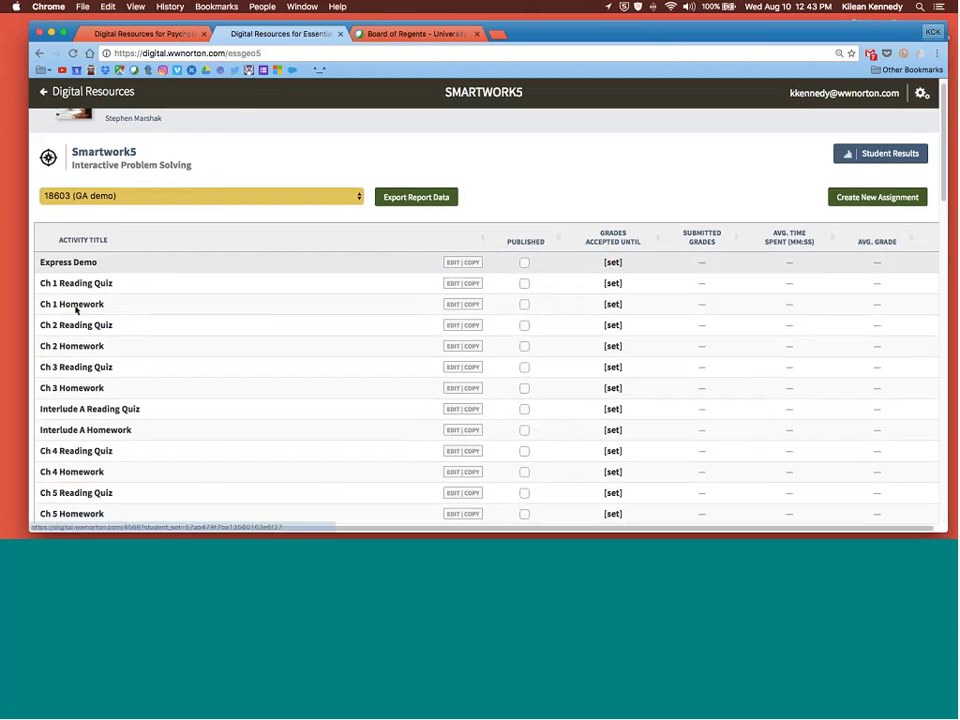
click(612, 262)
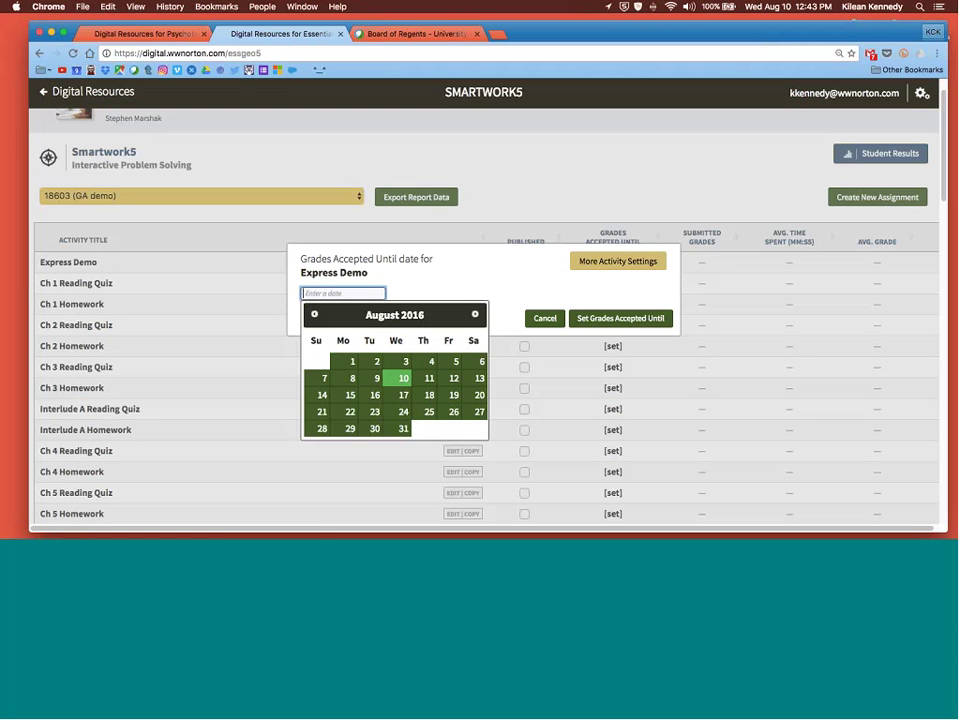
click(479, 411)
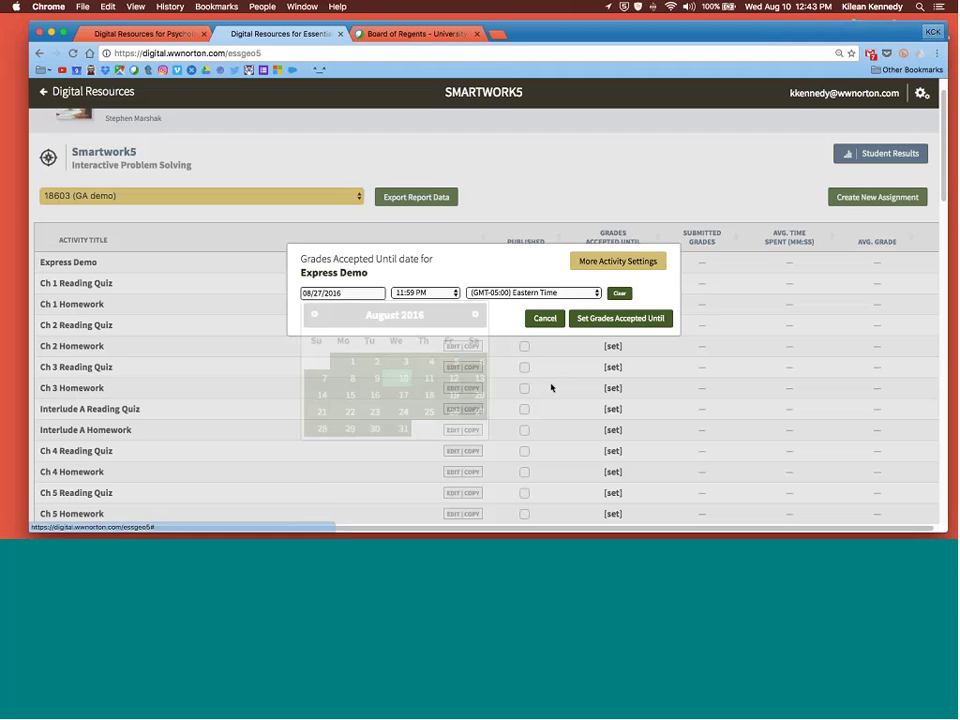
click(647, 322)
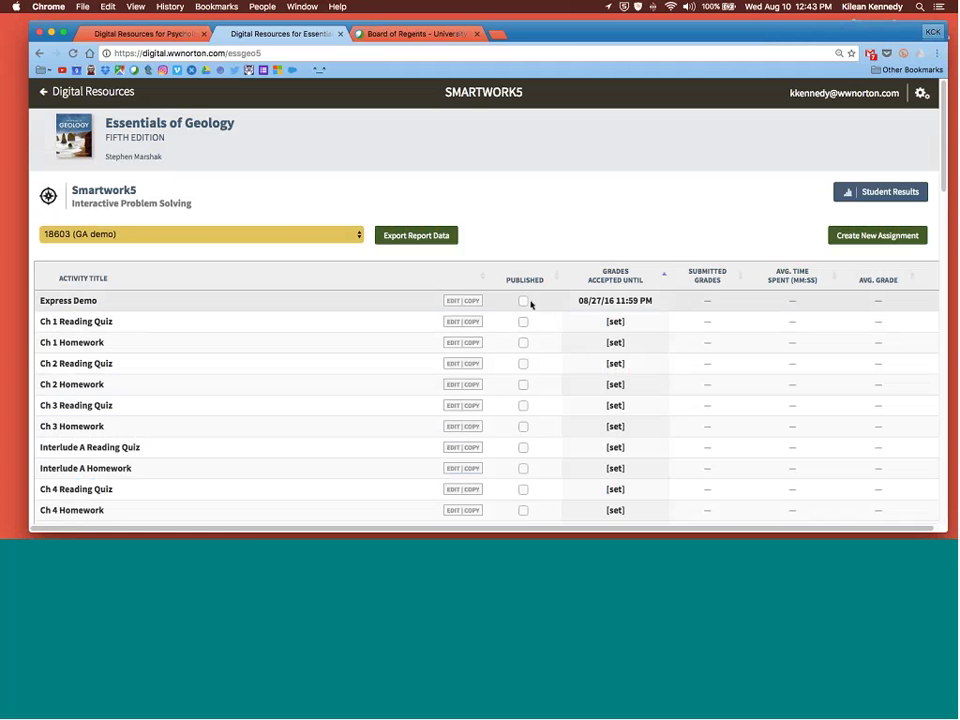
click(524, 301)
- Switch to the Psychology in Your Life InQuizitive page and review its activity list with due dates, submitted grades and averages
click(145, 33)
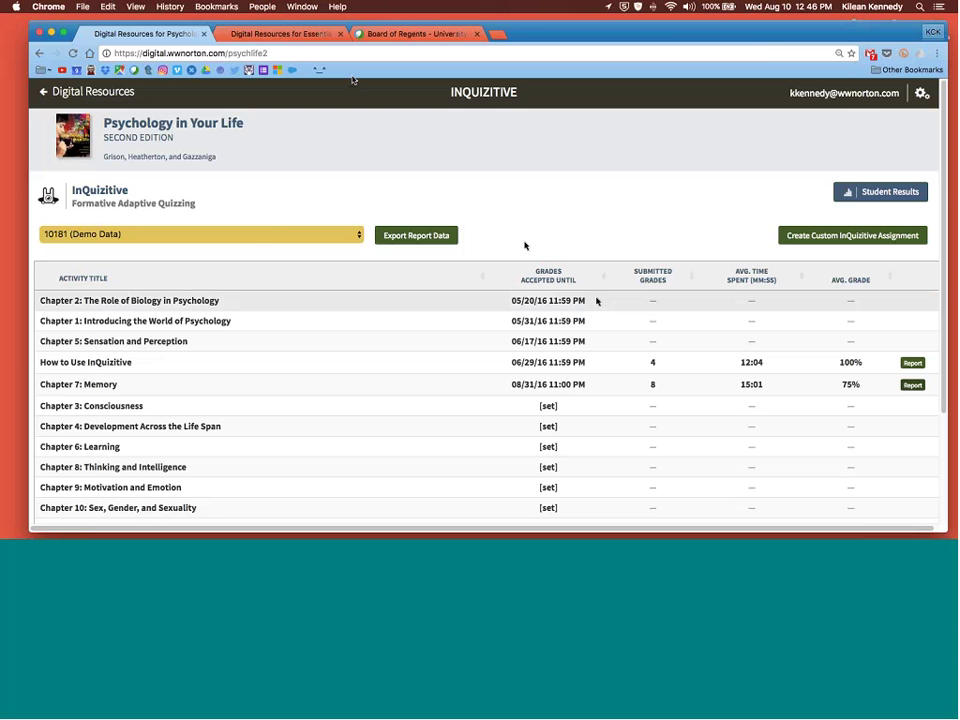
scroll(214, 148, down, 3)
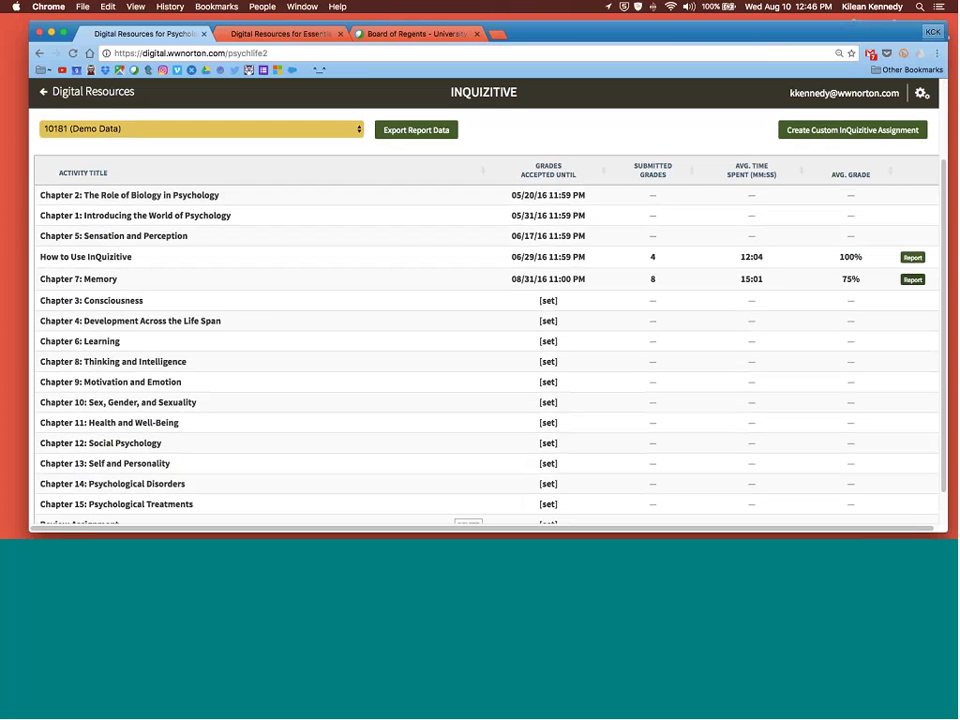
scroll(630, 436, up, 3)
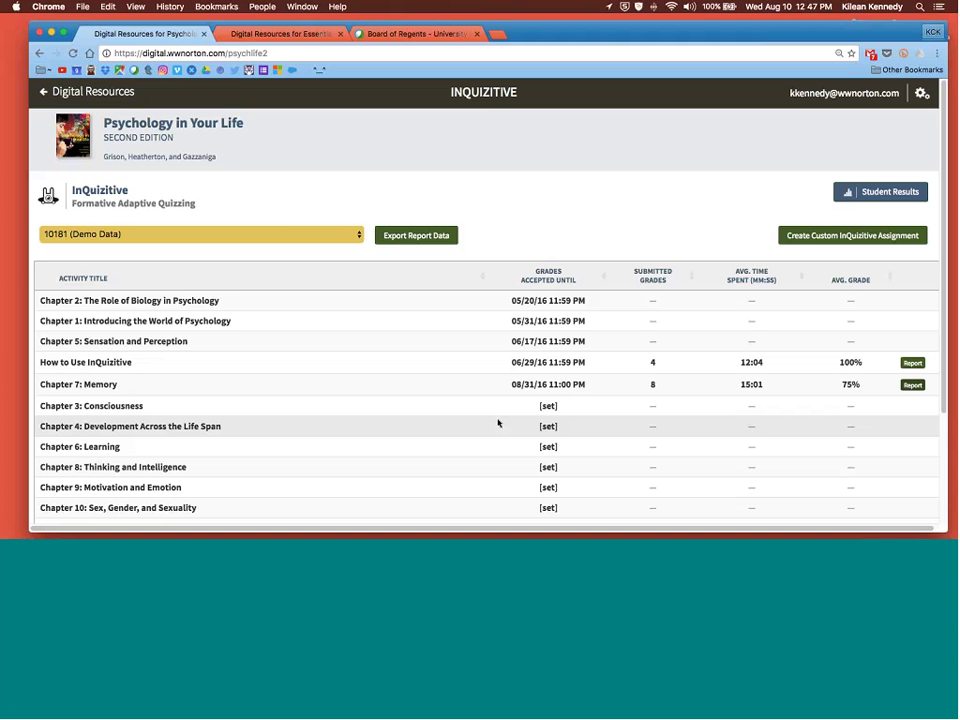
scroll(498, 423, down, 1)
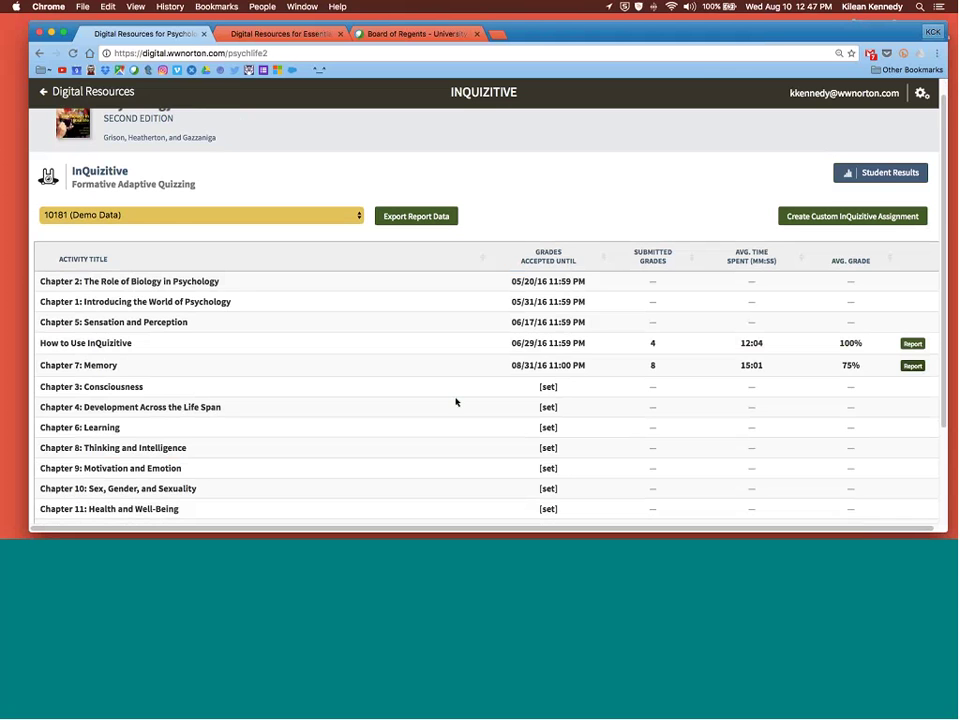
scroll(268, 326, down, 3)
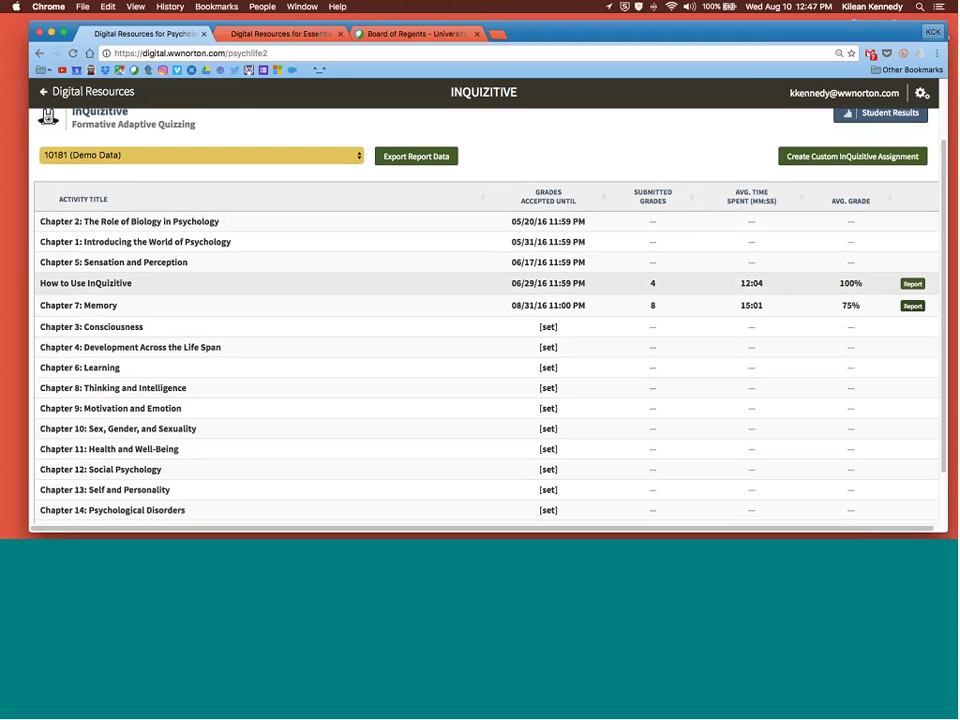
scroll(315, 386, up, 4)
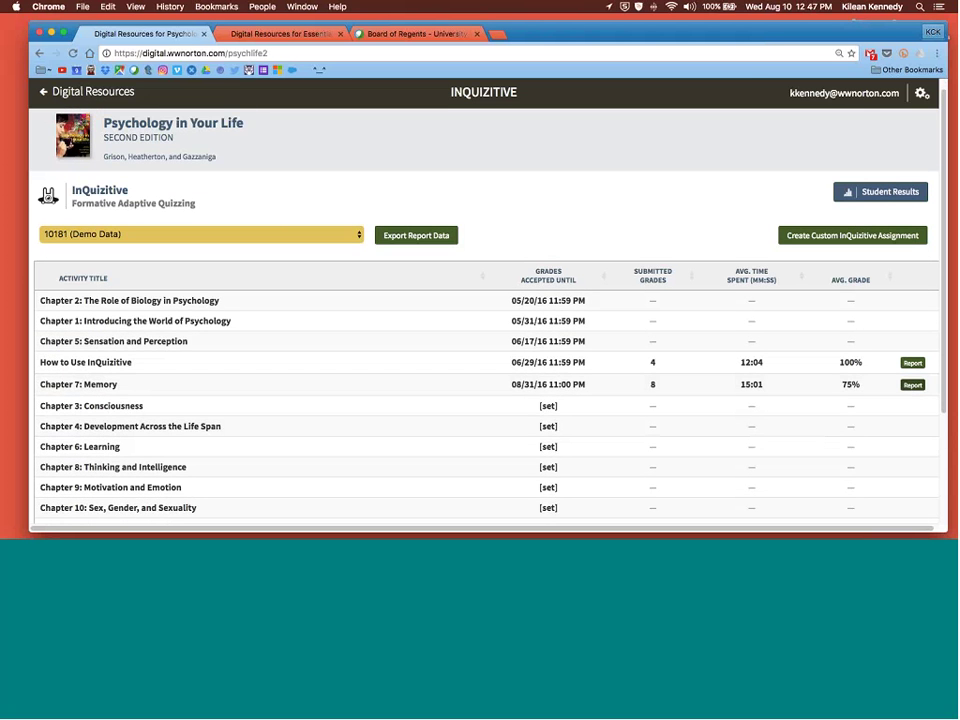